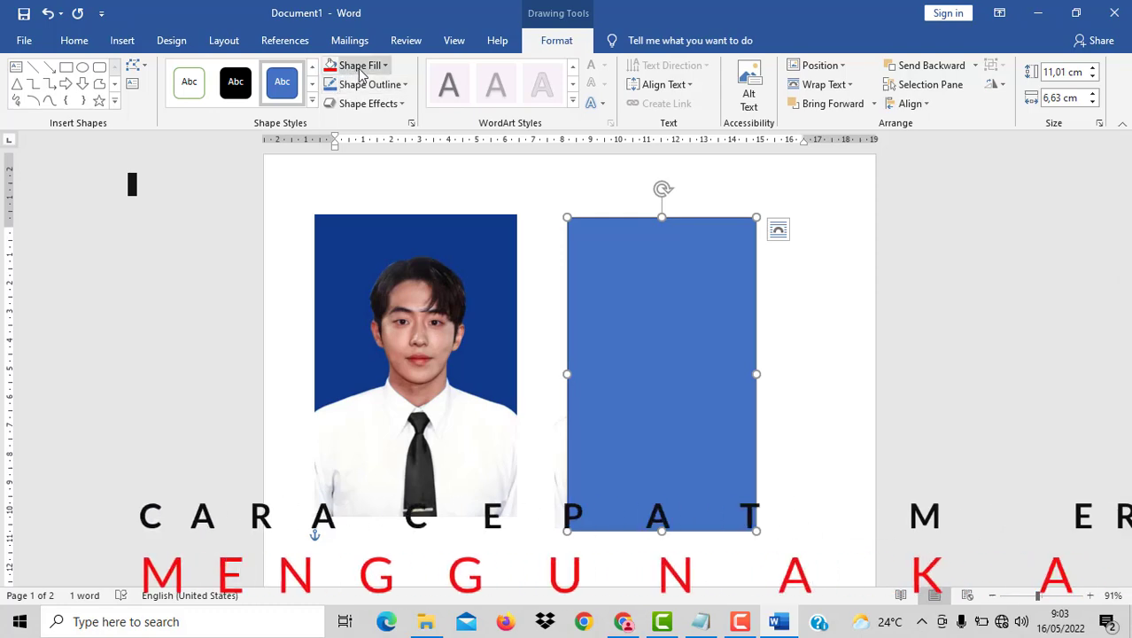
# Fill the right rectangle red and wrap it Behind Text so it sits behind the photo copy
pyautogui.click(354, 65)
pyautogui.click(347, 204)
pyautogui.click(652, 349)
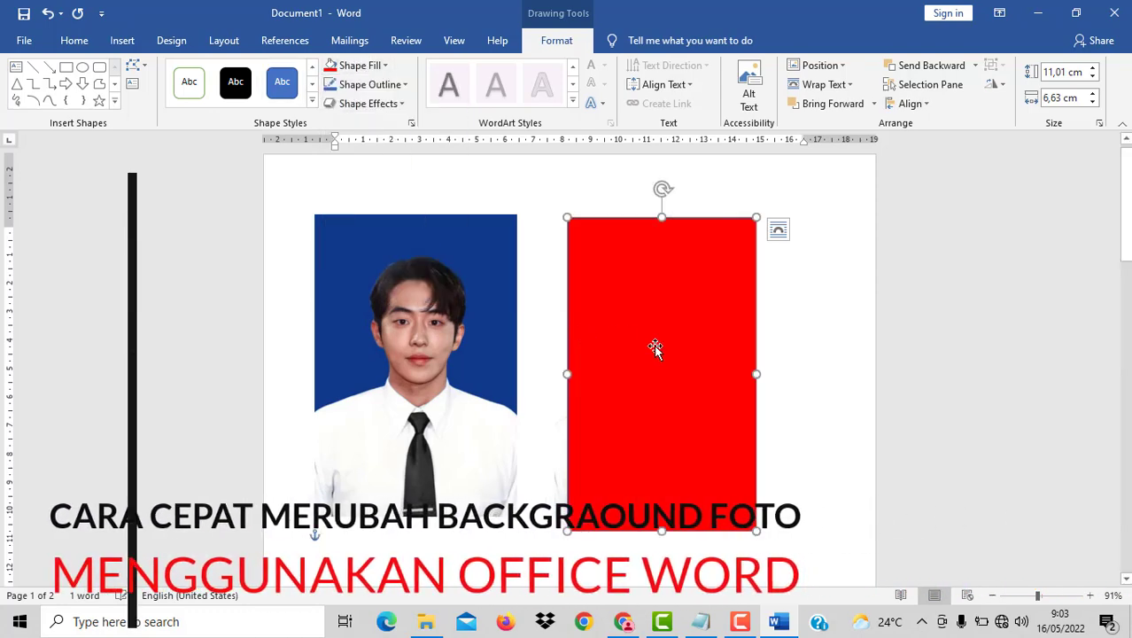
pyautogui.rightClick(677, 358)
pyautogui.moveTo(727, 264)
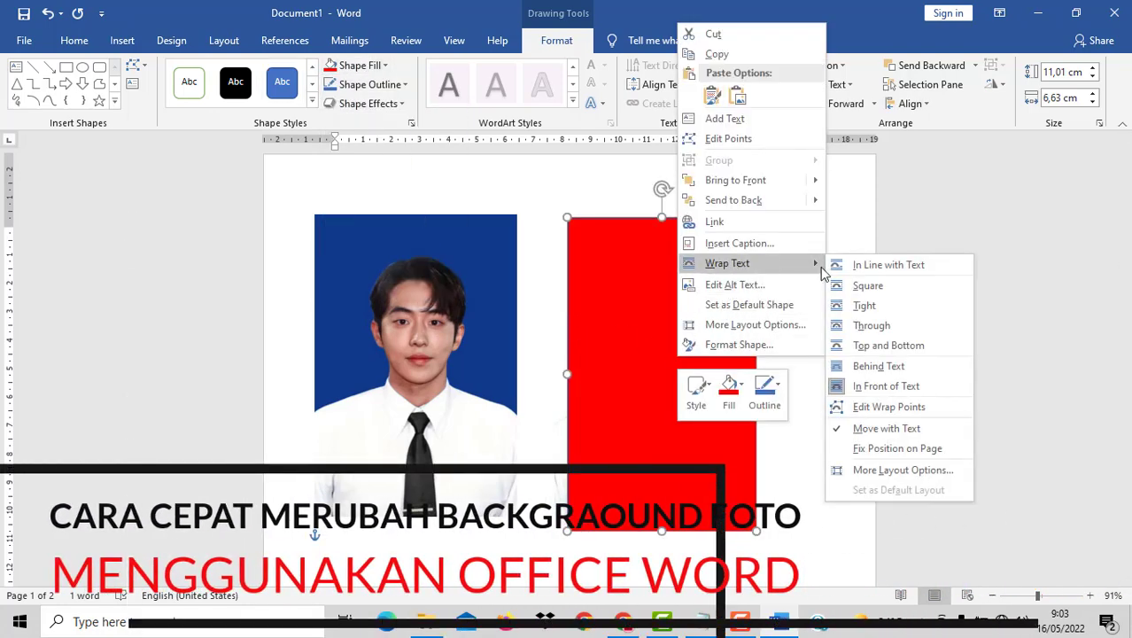
pyautogui.click(886, 361)
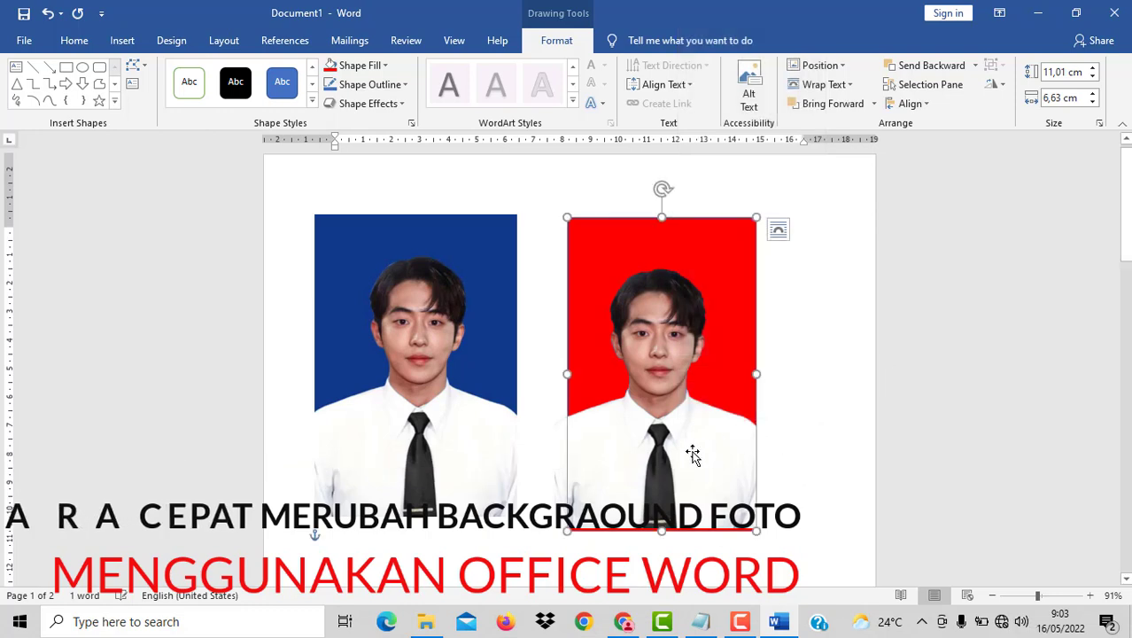
pyautogui.click(803, 432)
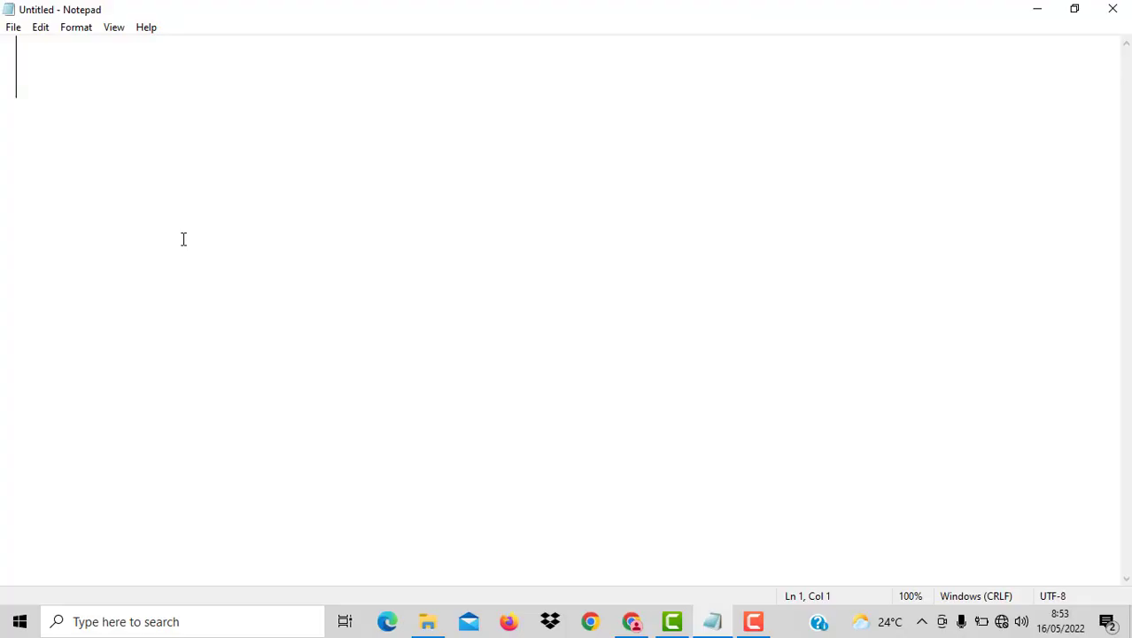
# Type the title 'TIPS MUDAH ...! MENGGANTI BACKGROUND FOTO HANYA MENGGUNAKAN OFFICE WORD', then 'LANJUT KE TUTORIALNYA......' below
pyautogui.write('T')
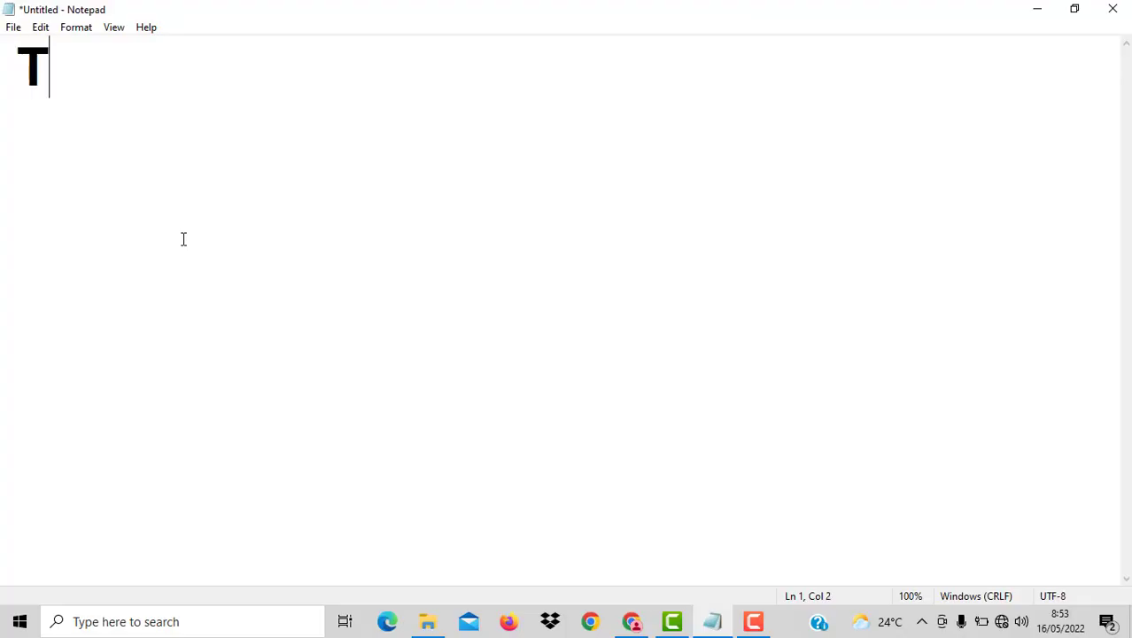
pyautogui.write('IPS MUD')
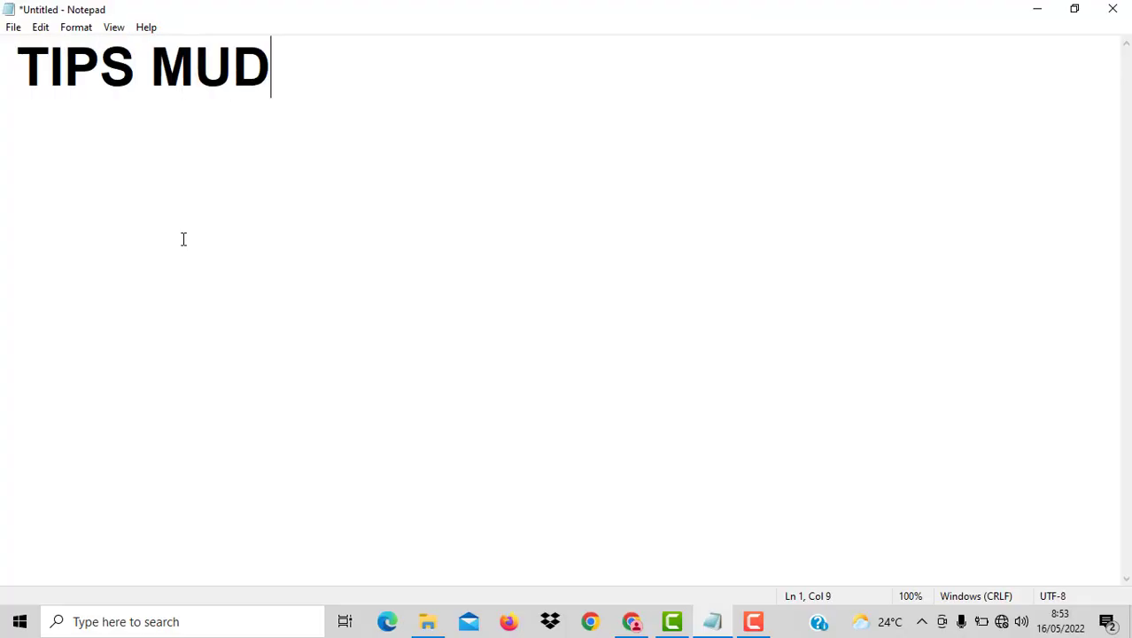
pyautogui.write('AH ...')
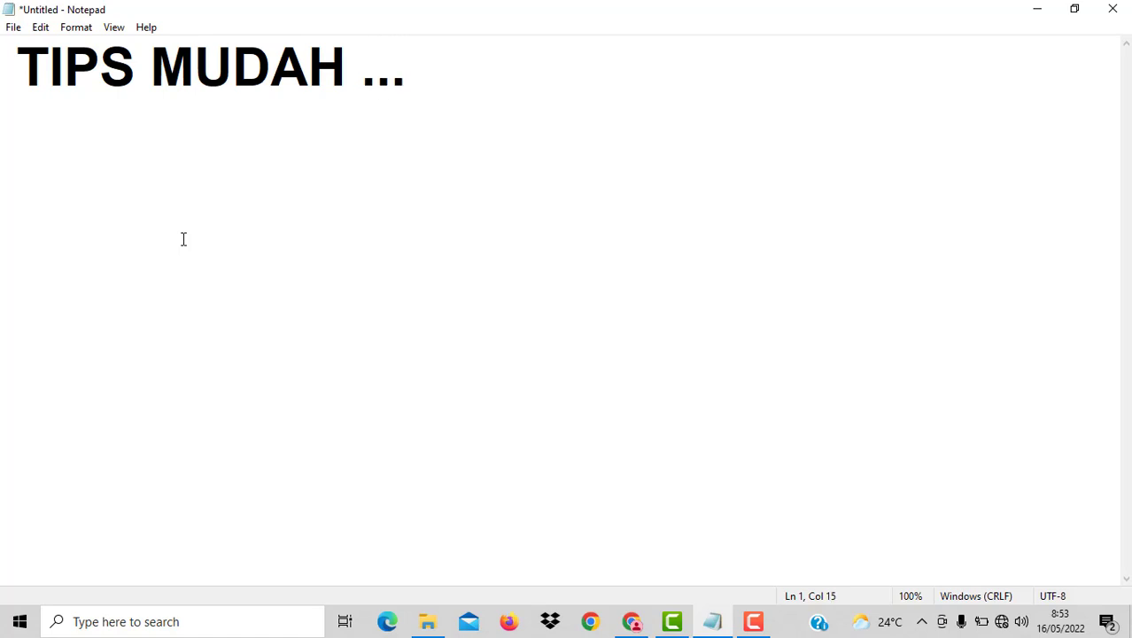
pyautogui.write('! ')
pyautogui.write('MENGGA')
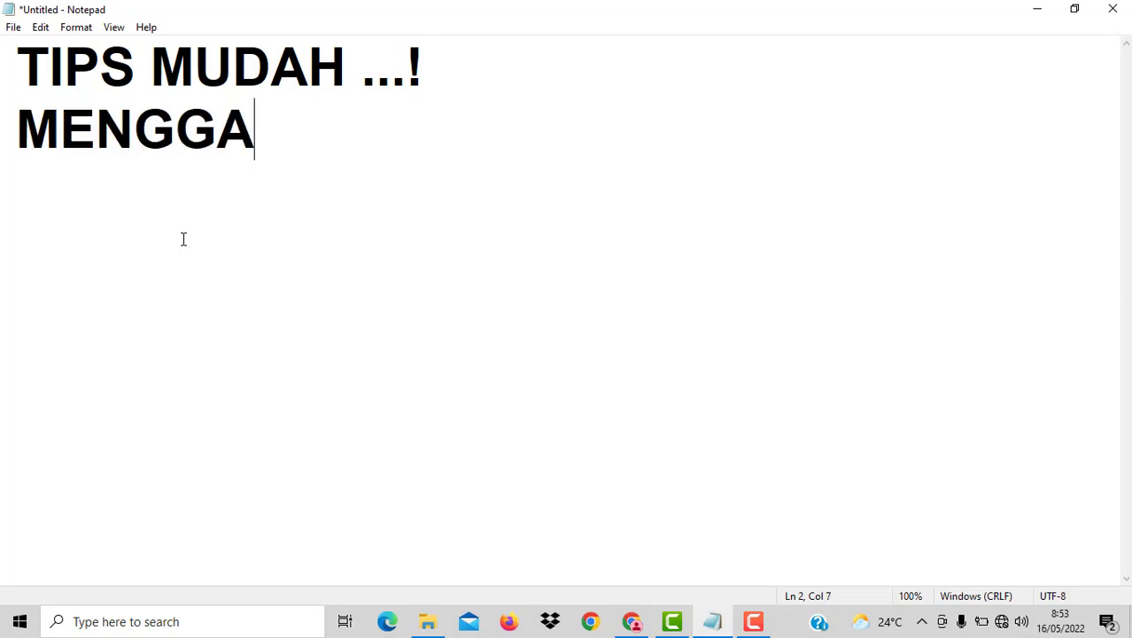
pyautogui.write('NTI BAC')
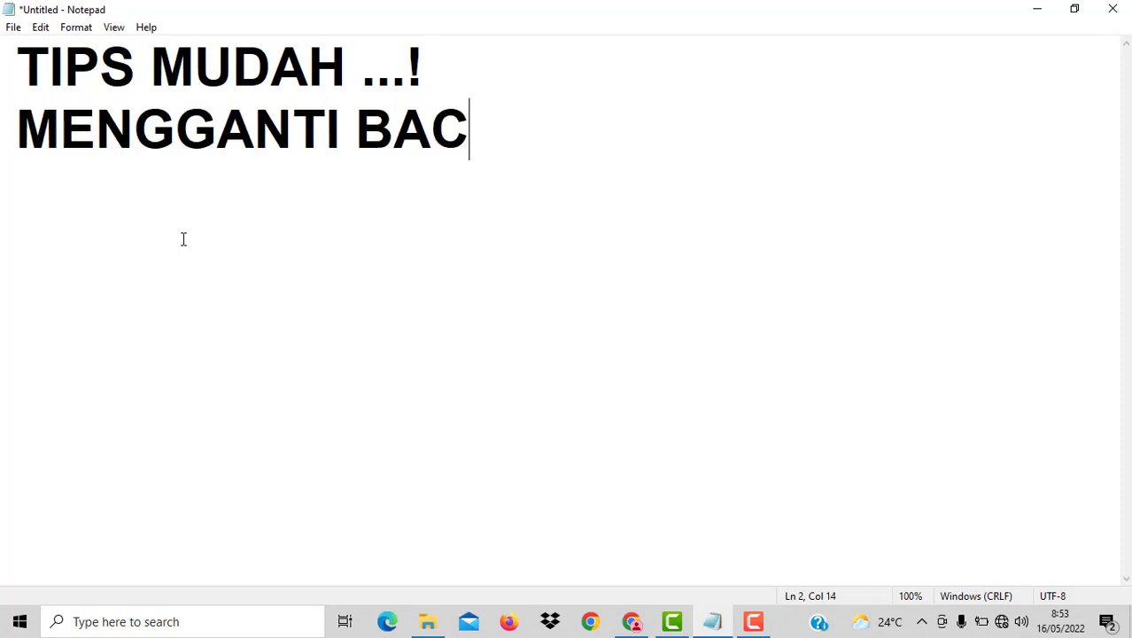
pyautogui.write('KGROUN')
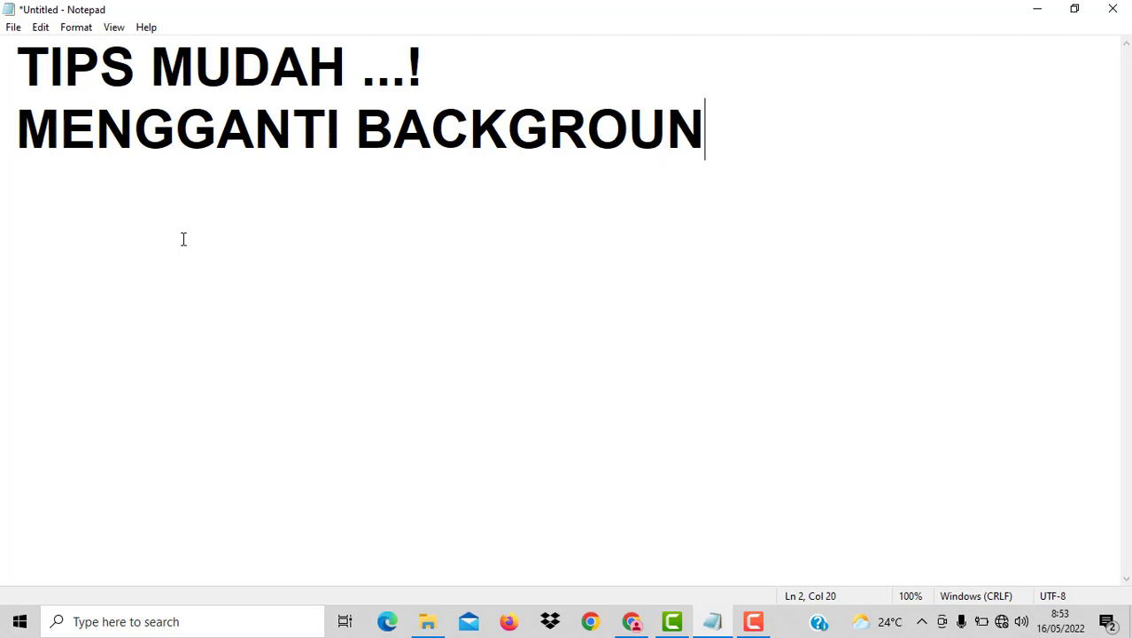
pyautogui.write('D FOTO ')
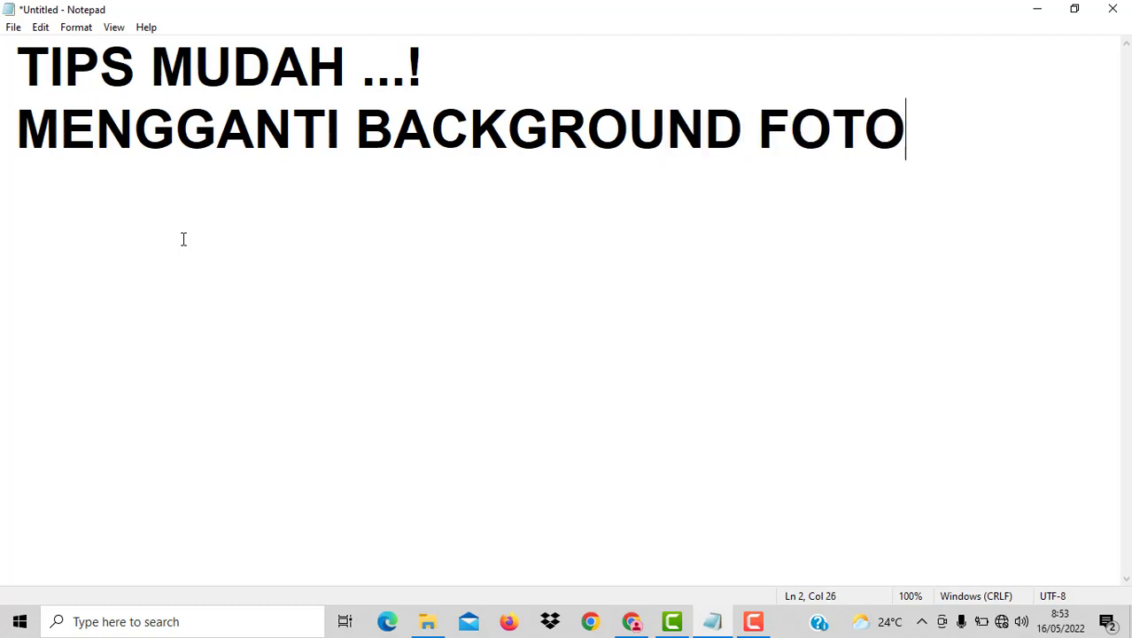
pyautogui.write('HAN')
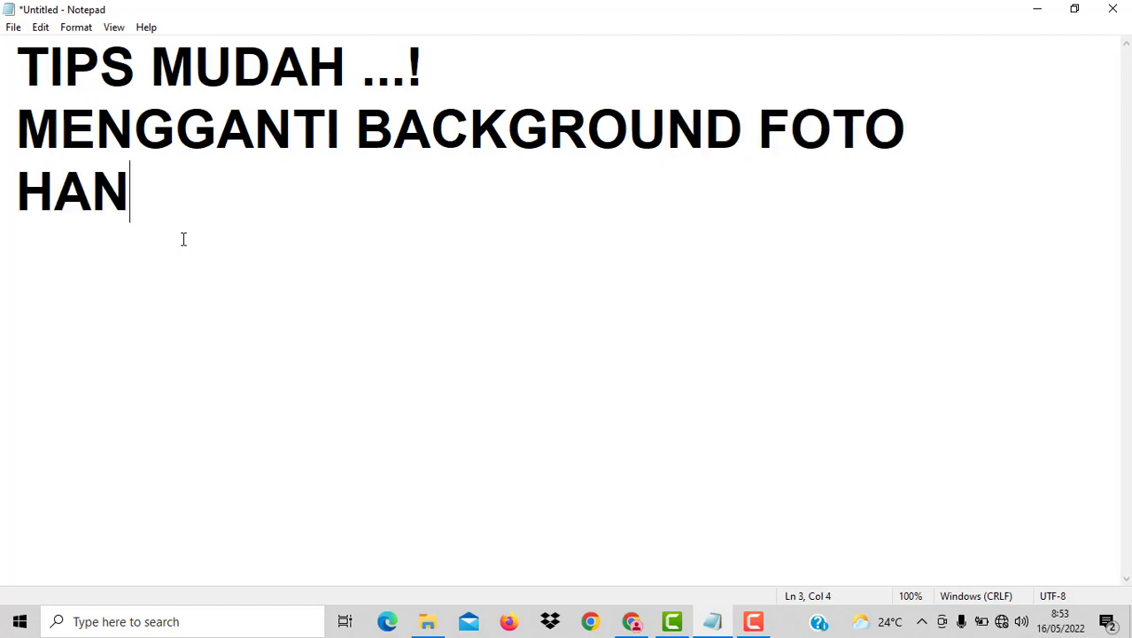
pyautogui.write('YA MENGGUN')
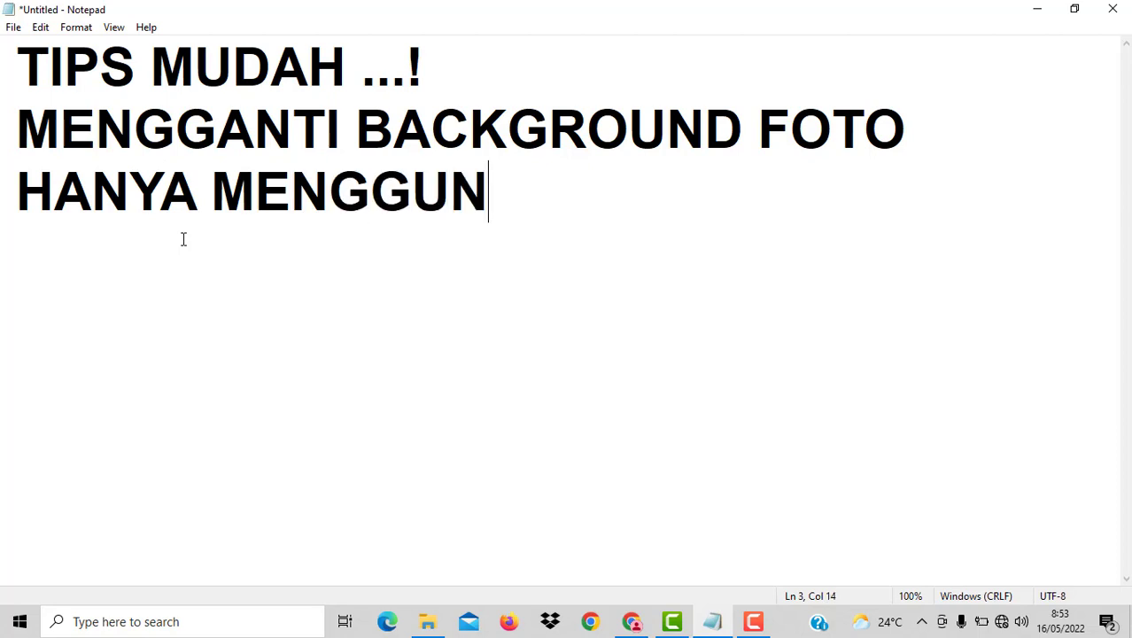
pyautogui.write('AKAN ')
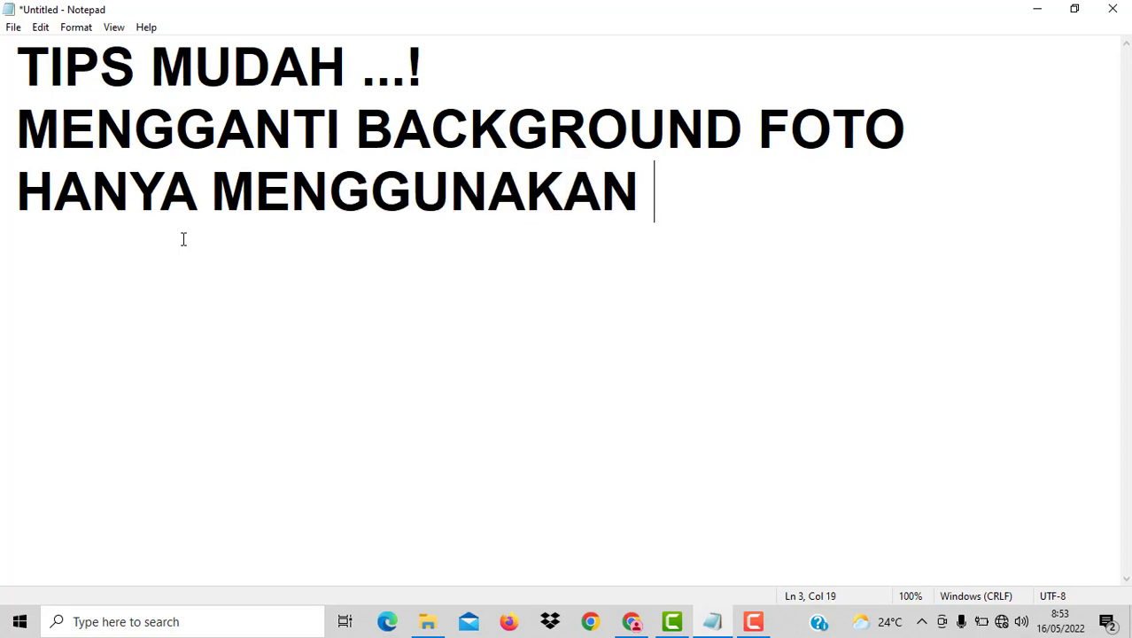
pyautogui.write('OFFIC')
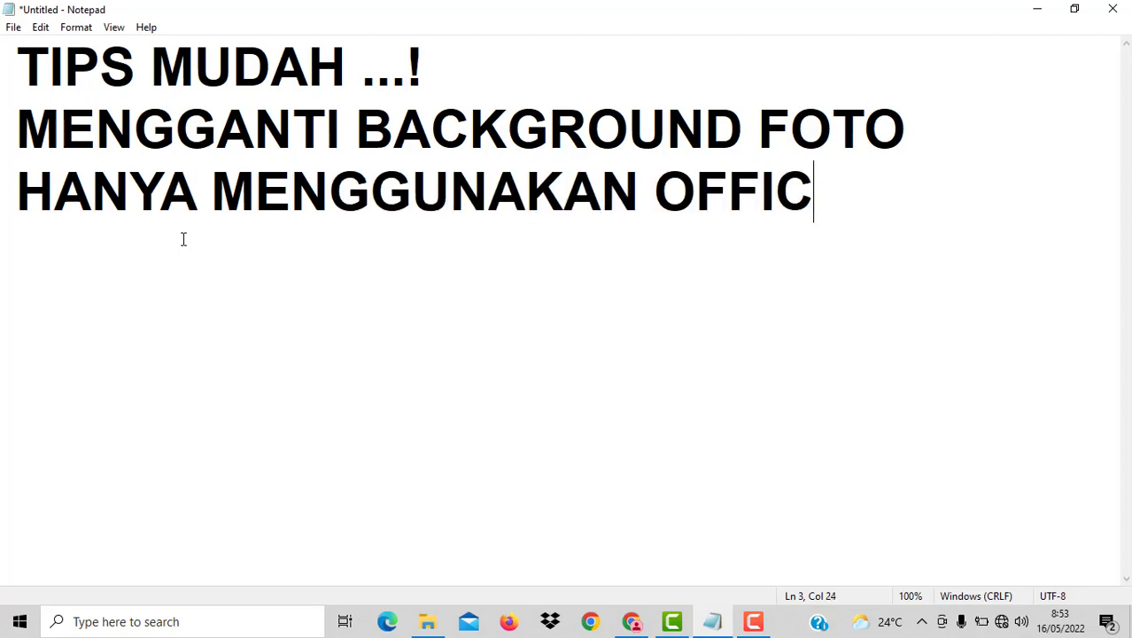
pyautogui.write('E WORD')
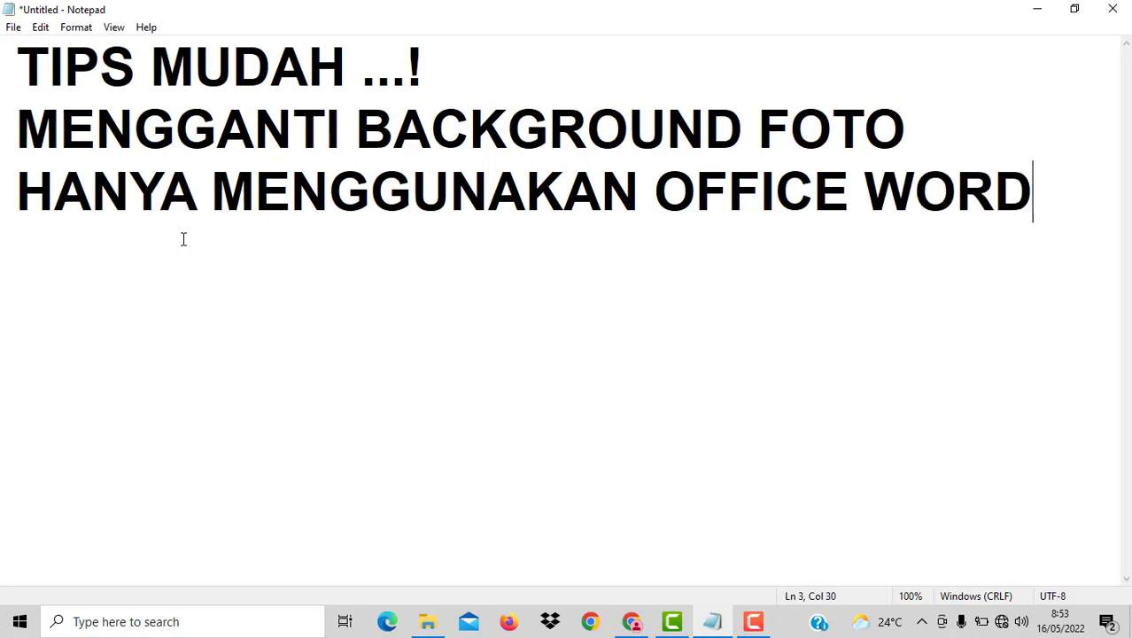
pyautogui.press('Return')
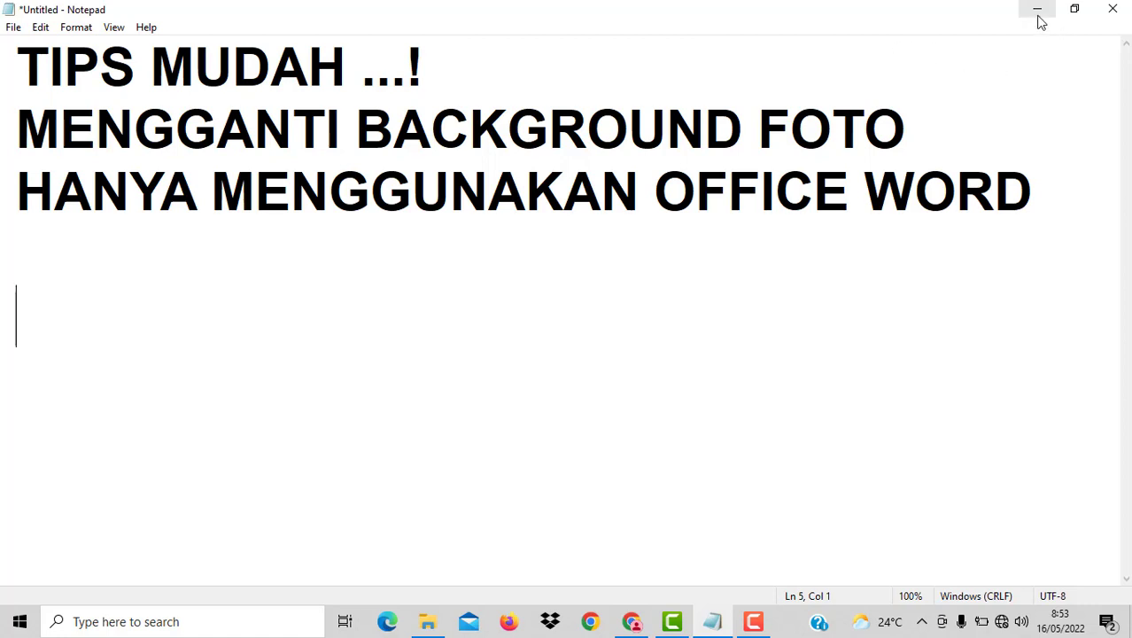
pyautogui.write('LANJ')
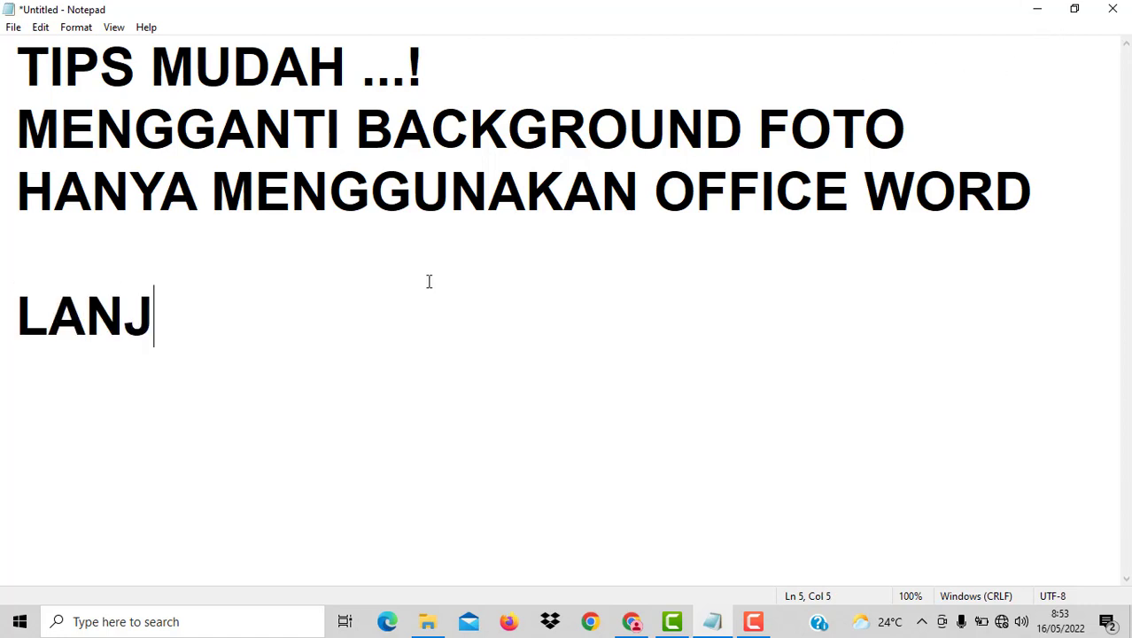
pyautogui.write('UT KE ')
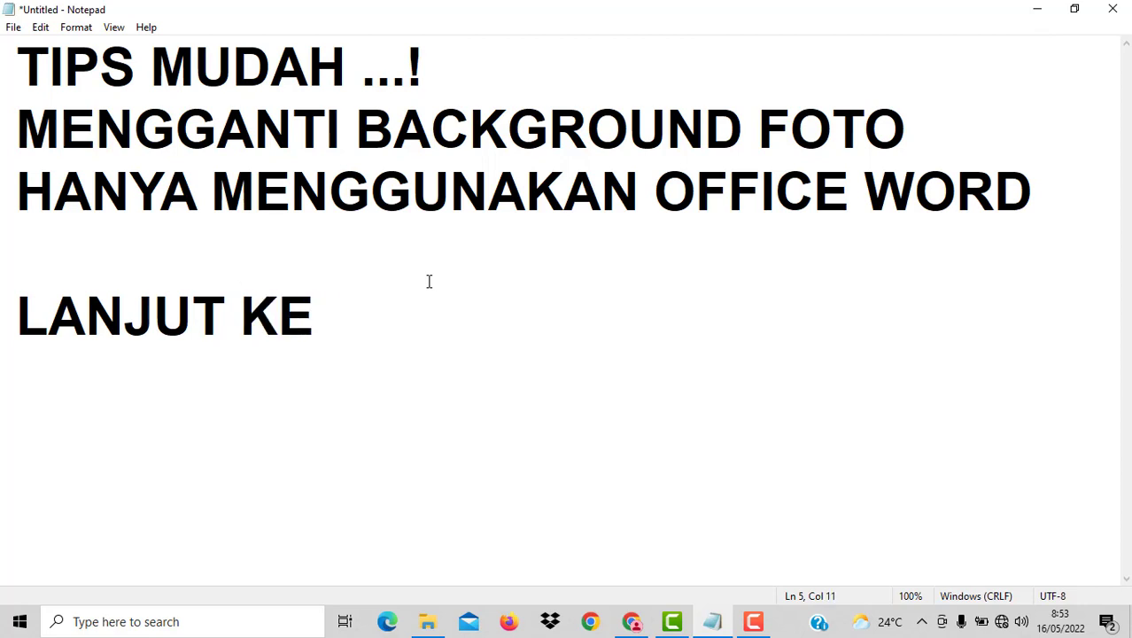
pyautogui.write('TUTORIAL')
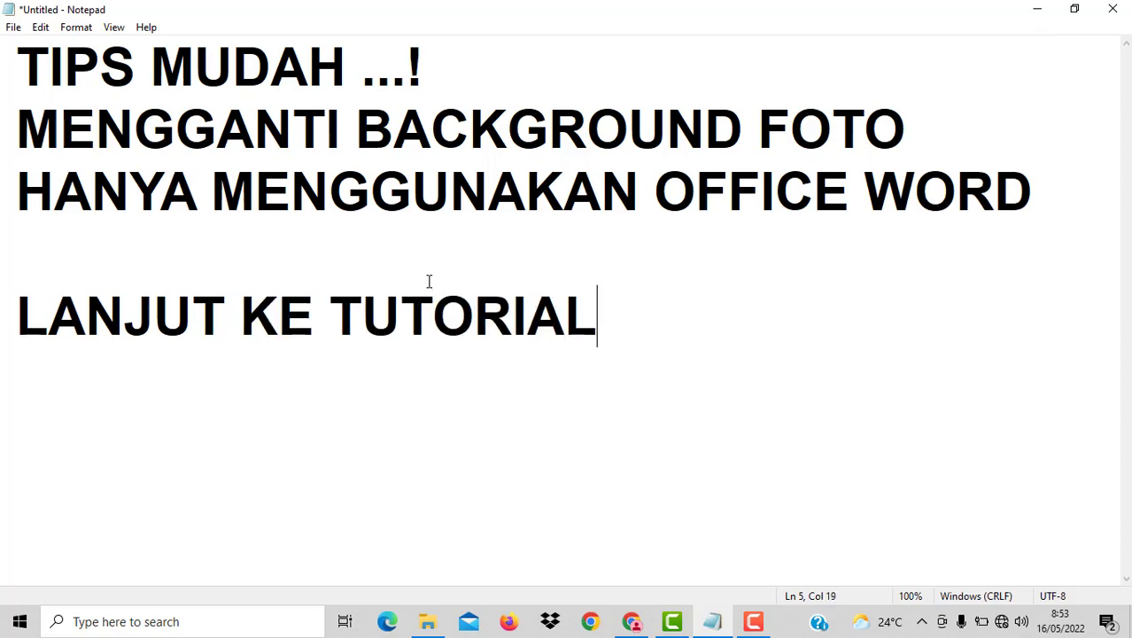
pyautogui.write('NYA....')
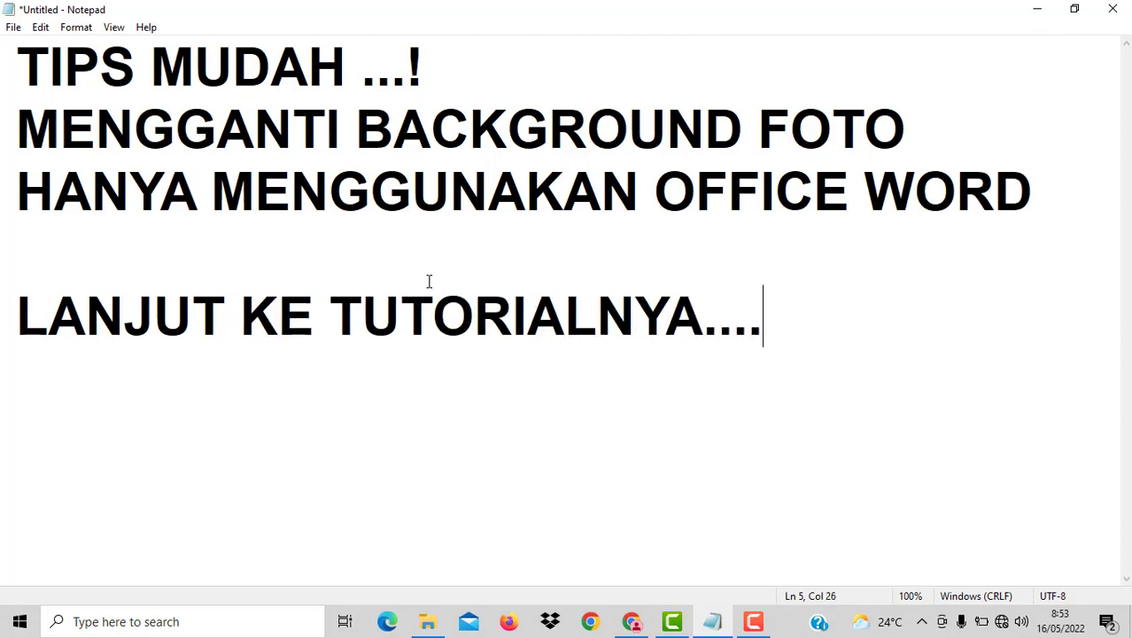
pyautogui.write('..')
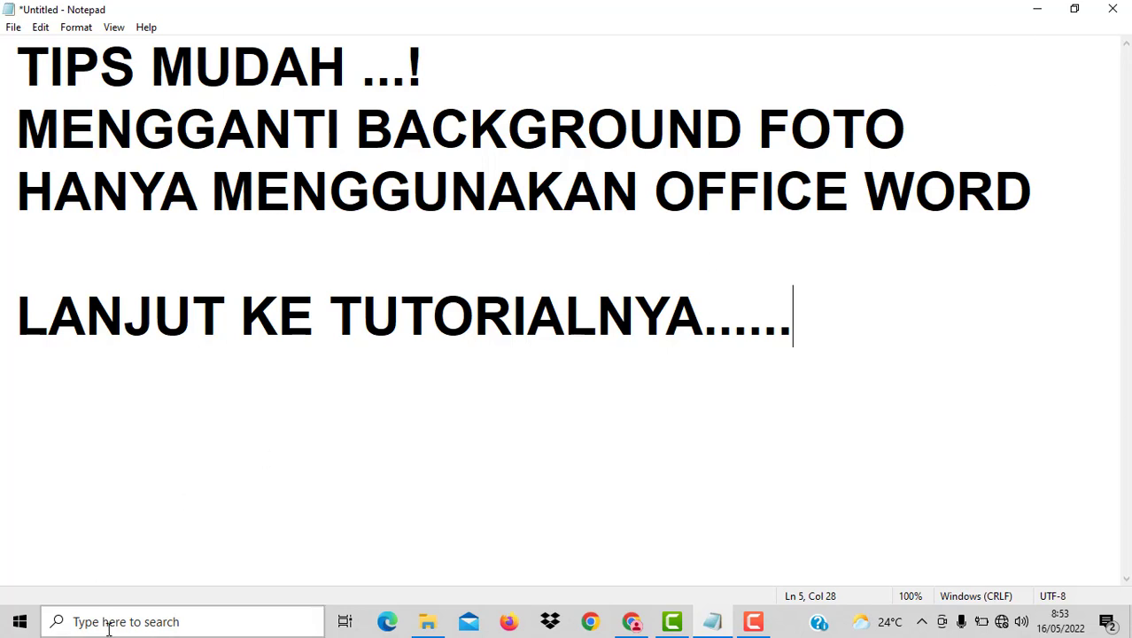
# Launch Word 2019 by searching WORD in the Start menu
pyautogui.press('super')
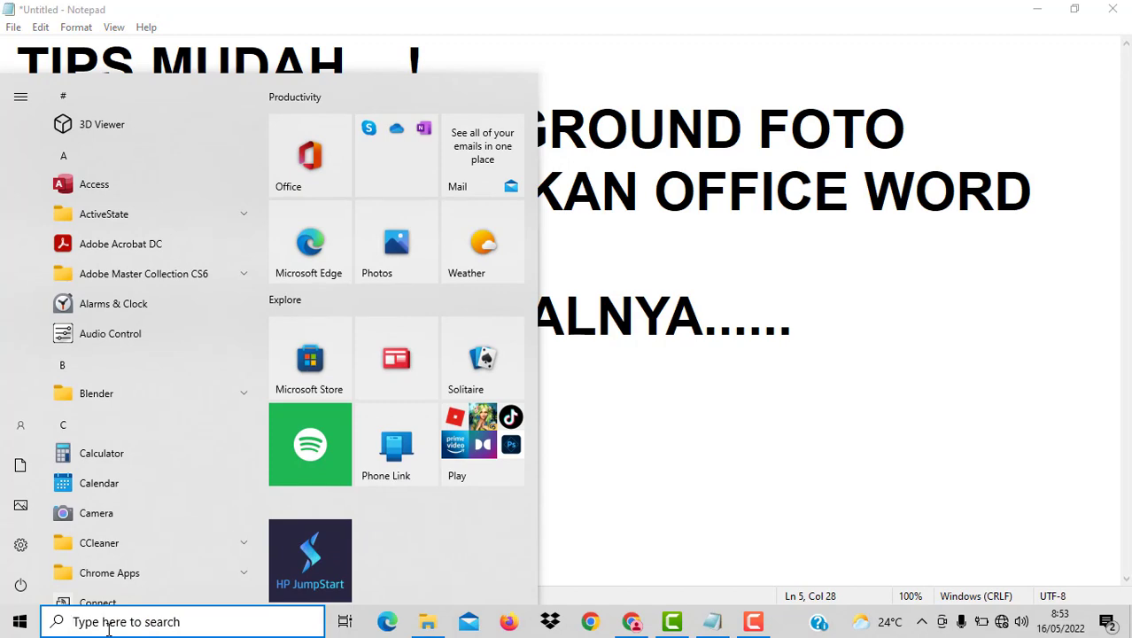
pyautogui.write('WORD')
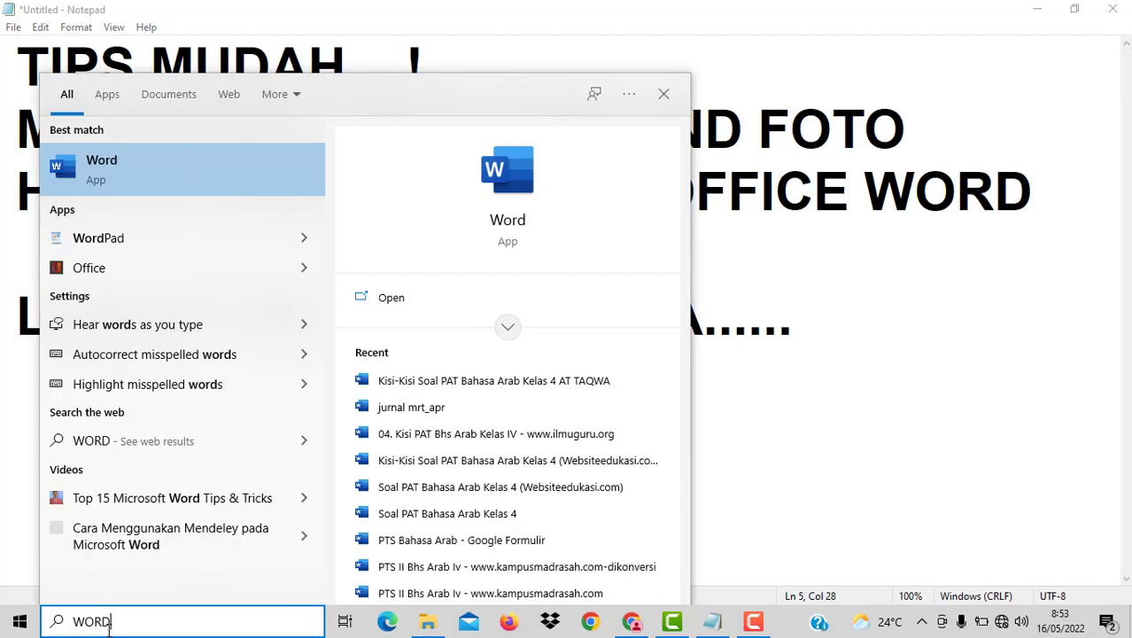
pyautogui.click(179, 163)
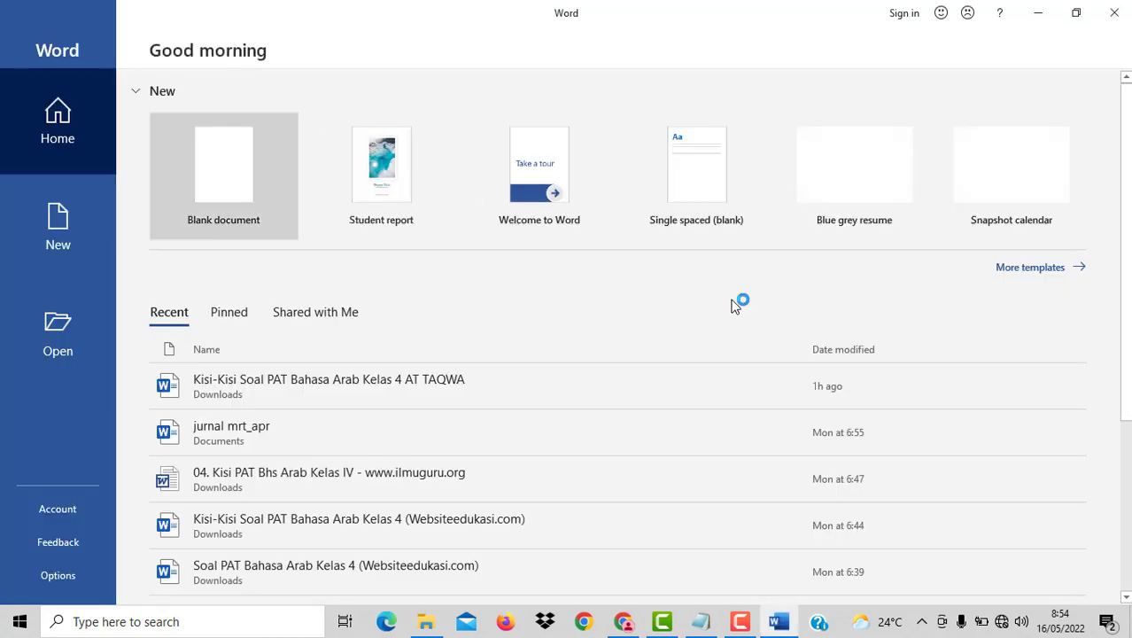
# Create a blank document and insert the PAS FHOTO image from this device
pyautogui.click(233, 189)
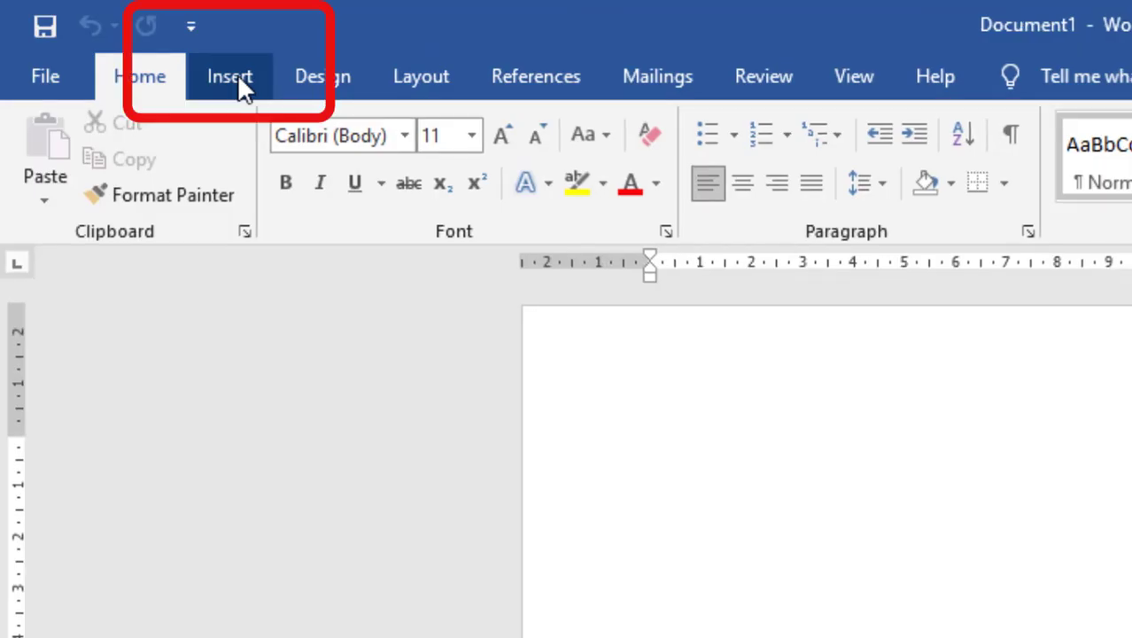
pyautogui.click(237, 74)
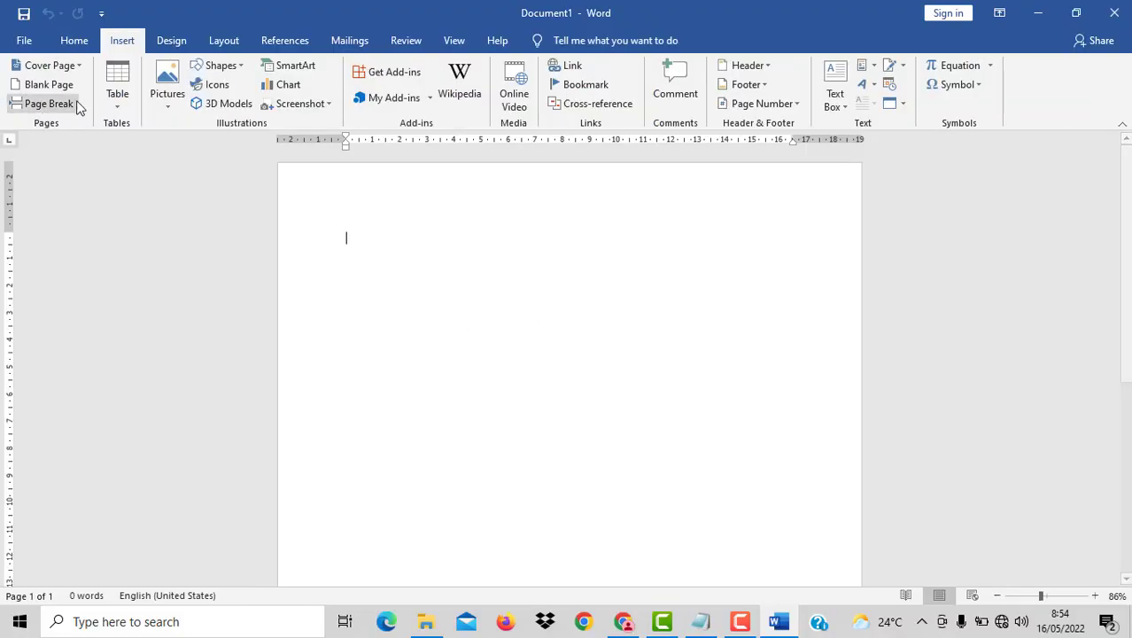
pyautogui.click(168, 88)
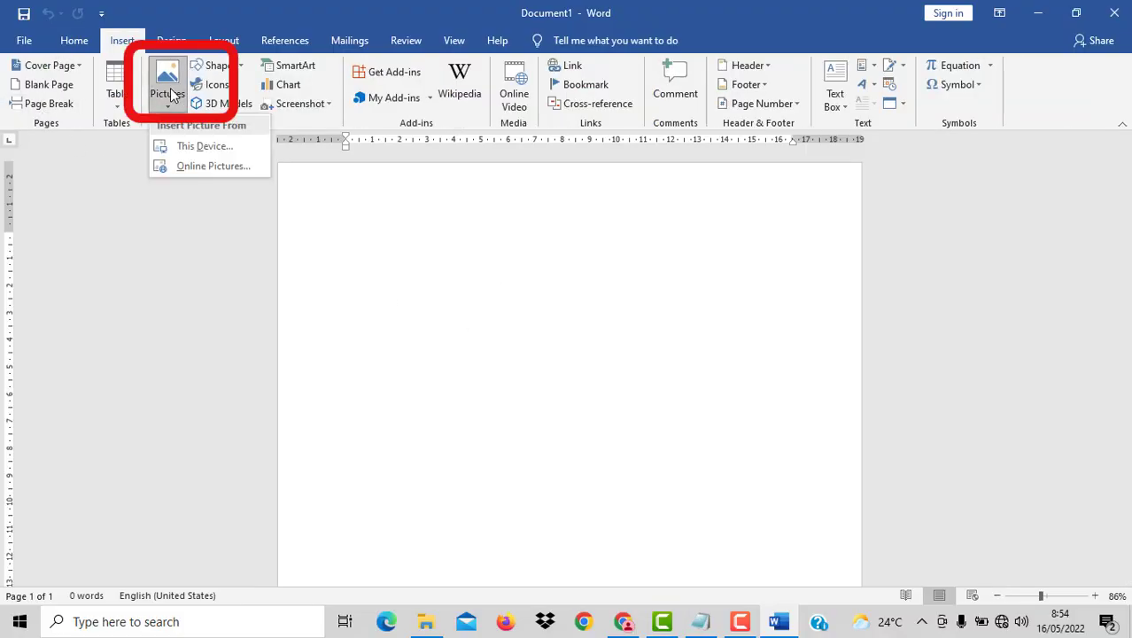
pyautogui.click(197, 155)
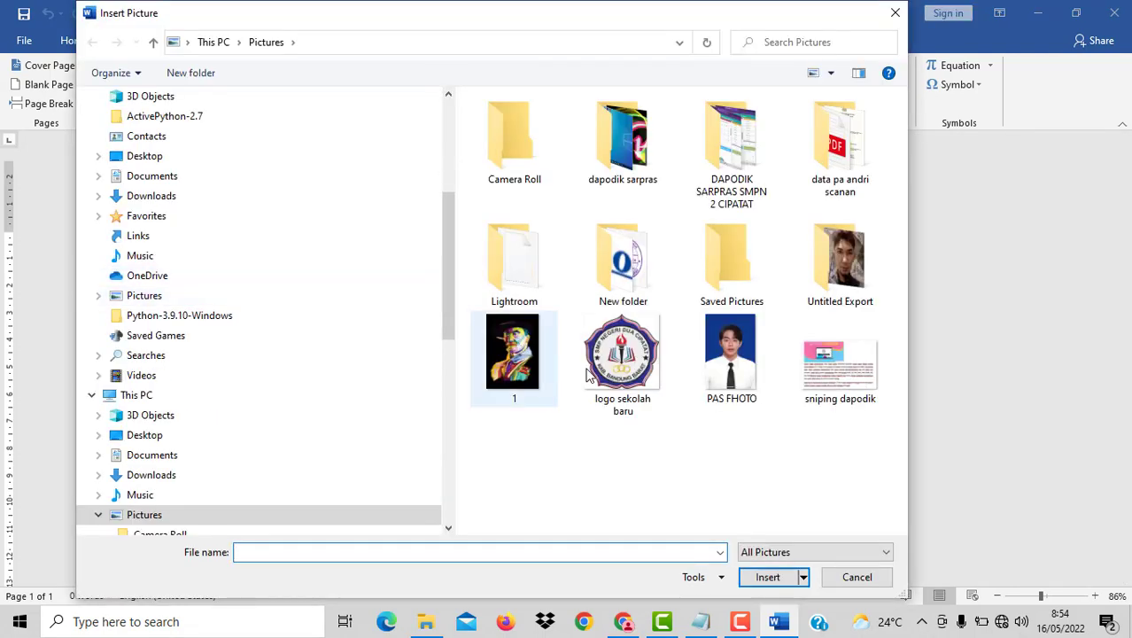
pyautogui.doubleClick(731, 372)
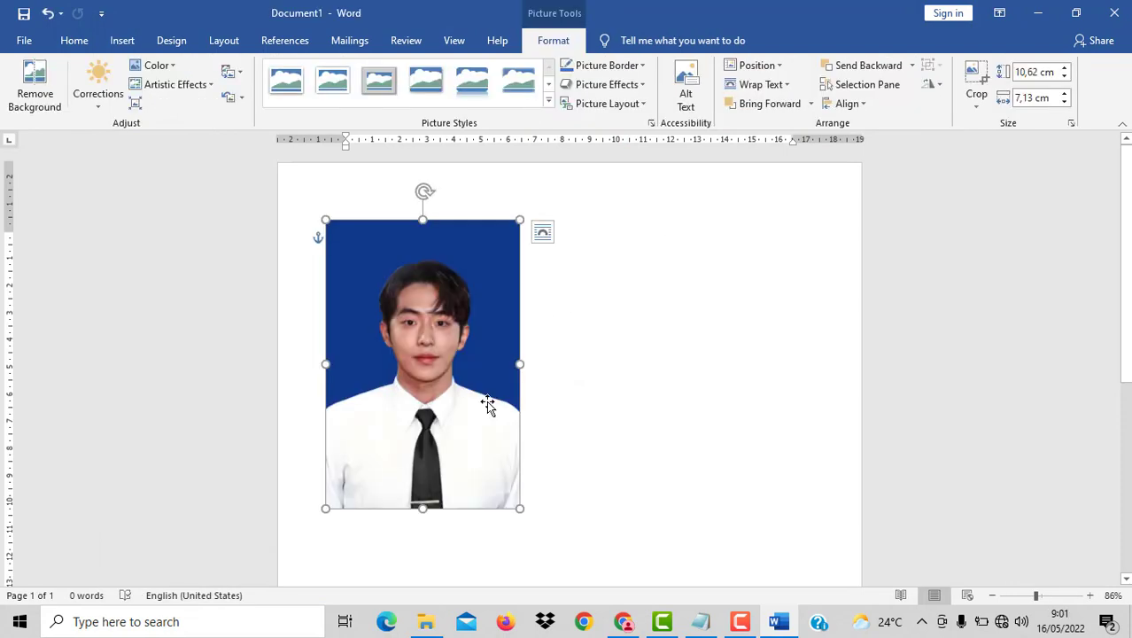
# Duplicate the passport photo and place the copy to the right of the original
pyautogui.hotkey('ctrl', 'c')
pyautogui.hotkey('ctrl', 'v')
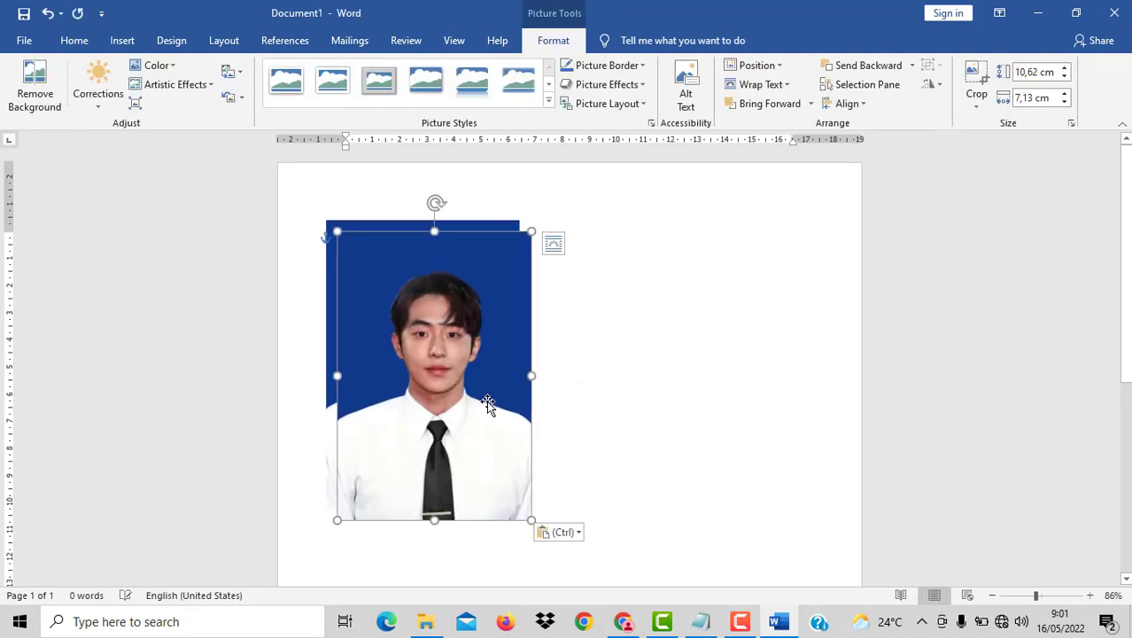
pyautogui.moveTo(488, 405); pyautogui.dragTo(707, 389)
# Add a bold 'SEBELUM' label below the photos, enlarged to 22 pt
pyautogui.scroll(-1, 707, 389)
pyautogui.scroll(-1, 717, 458)
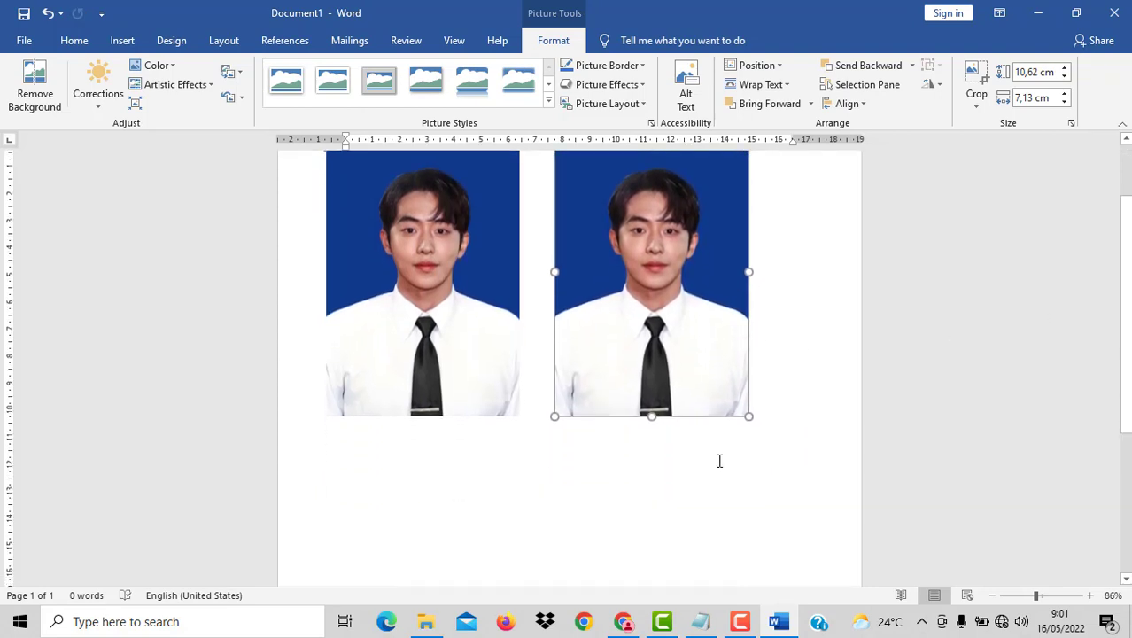
pyautogui.click(456, 446)
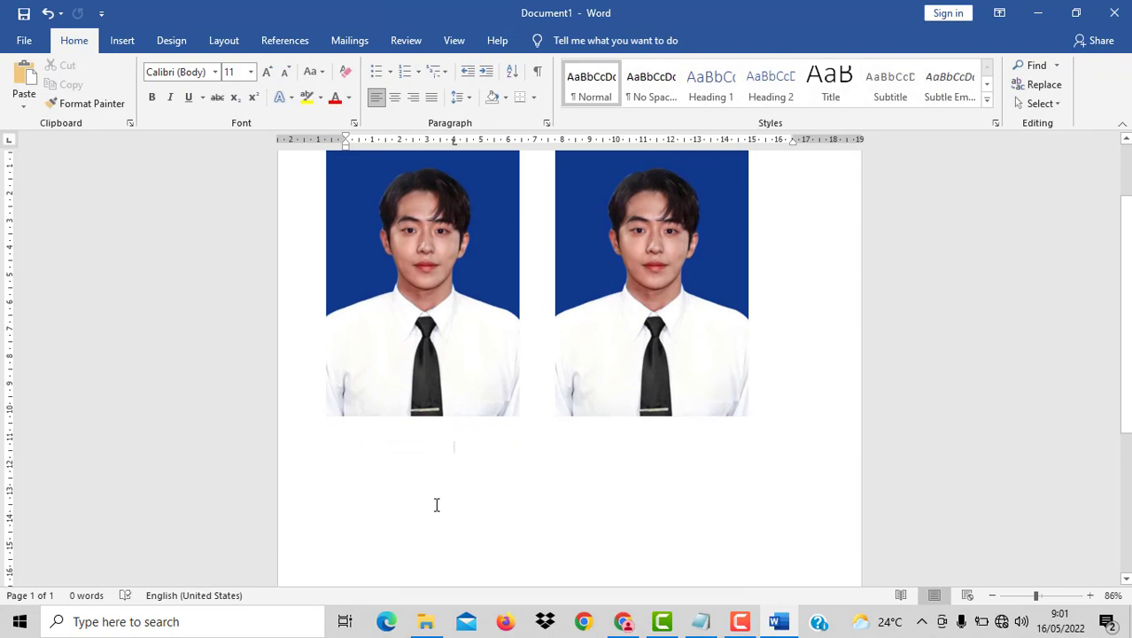
pyautogui.write('se')
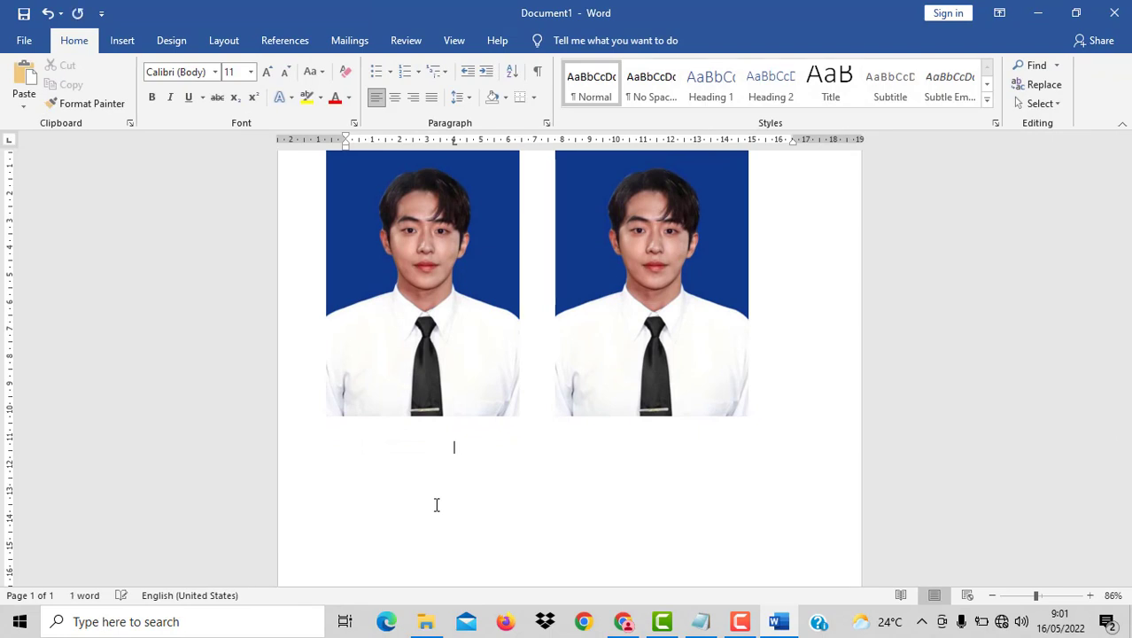
pyautogui.press('BackSpace')
pyautogui.press('BackSpace')
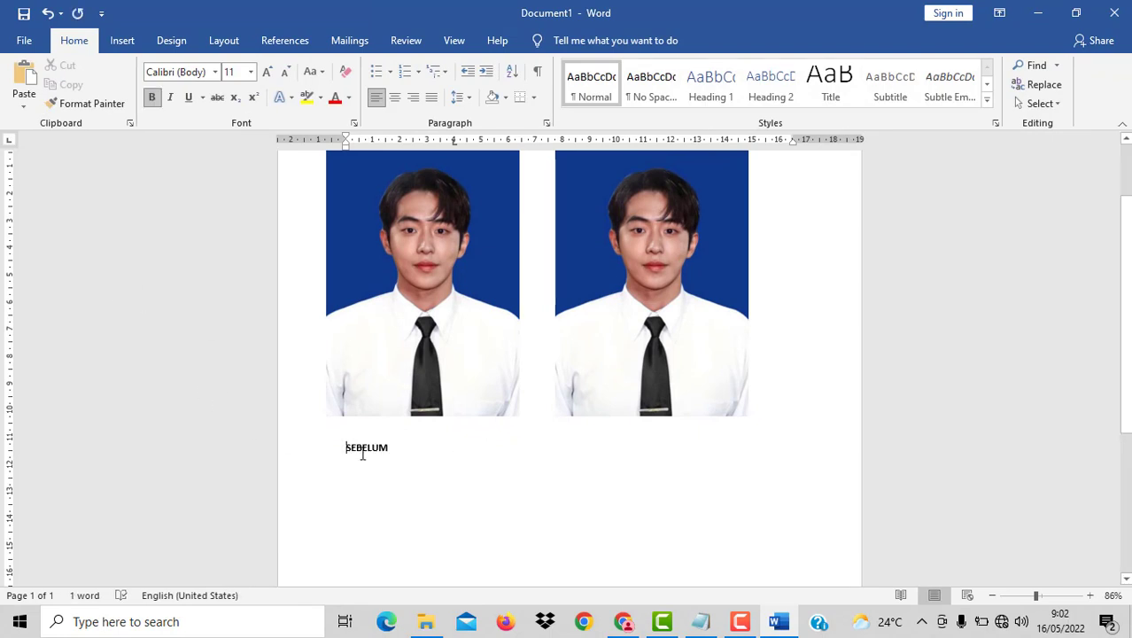
pyautogui.moveTo(344, 447); pyautogui.dragTo(408, 447)
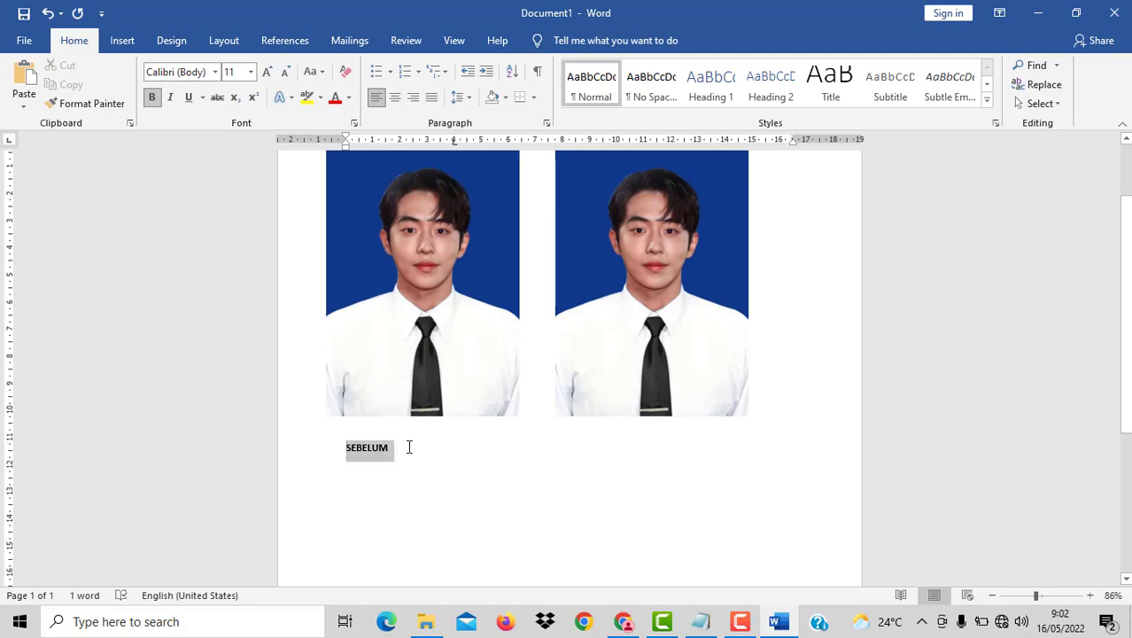
pyautogui.click(269, 72)
pyautogui.click(270, 77)
pyautogui.click(270, 77)
pyautogui.click(270, 76)
pyautogui.click(270, 76)
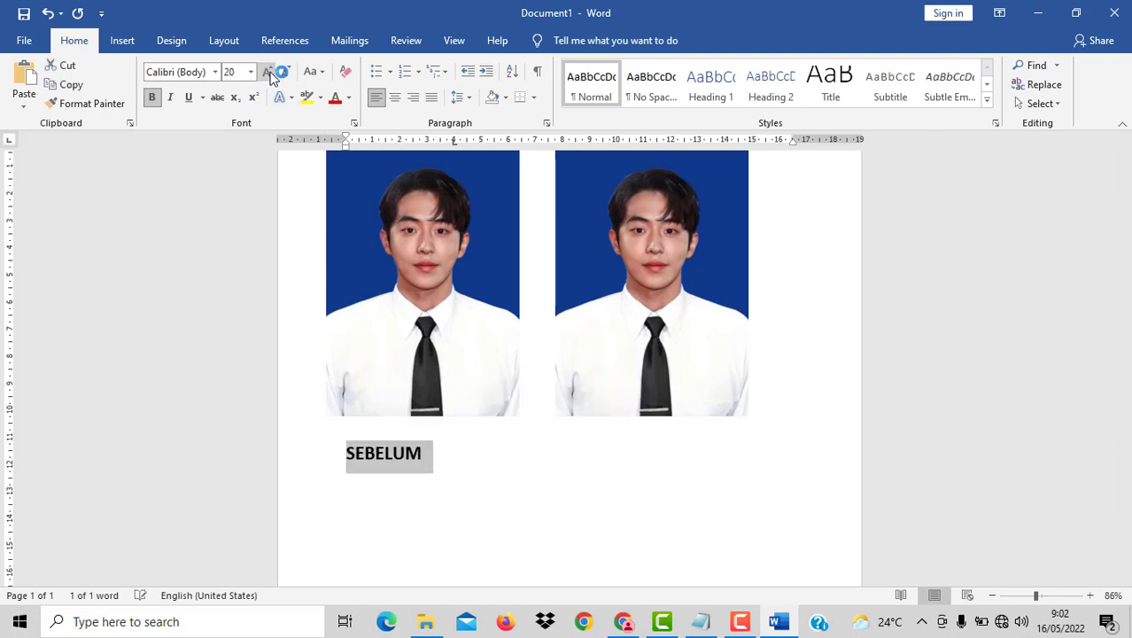
pyautogui.click(590, 530)
pyautogui.scroll(1, 601, 505)
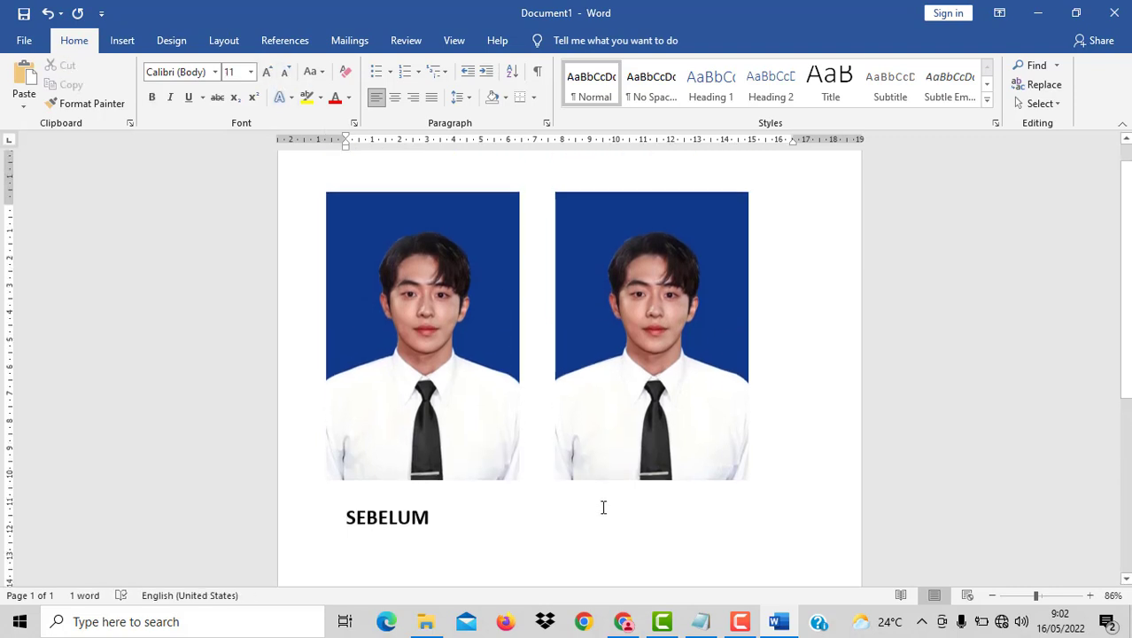
# Start Remove Background on the right photo in Mark Areas to Keep mode
pyautogui.click(590, 366)
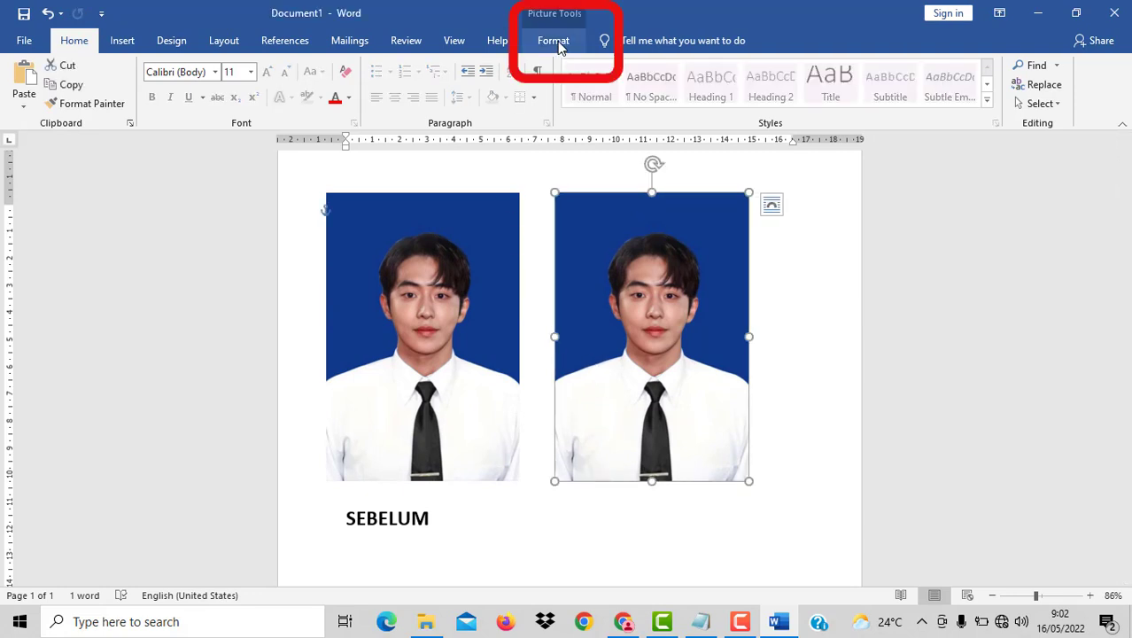
pyautogui.click(556, 42)
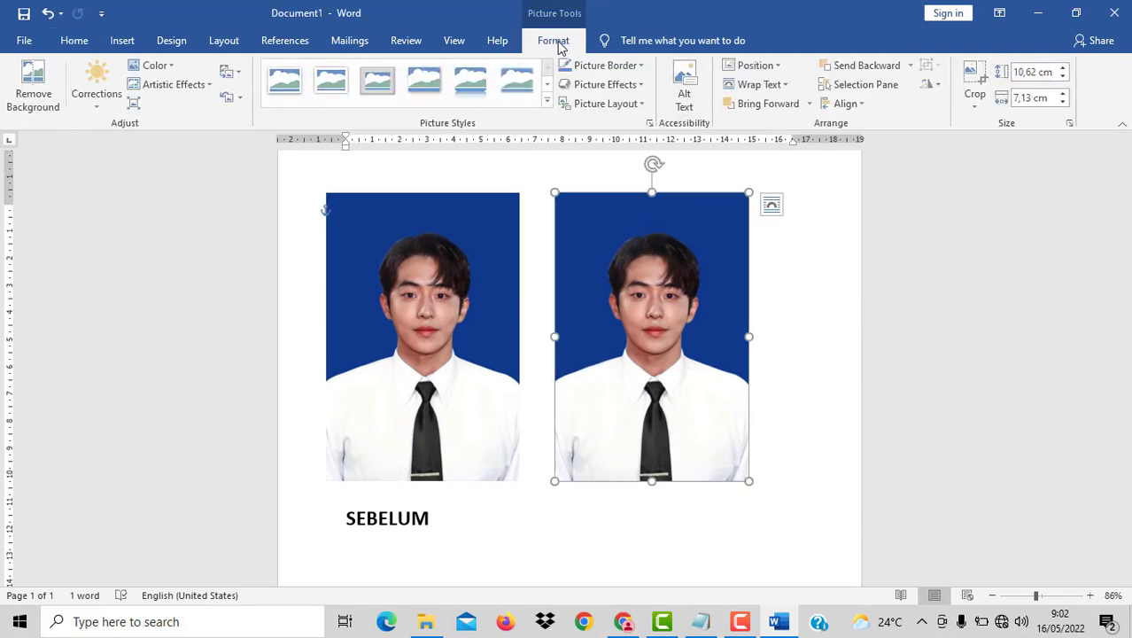
pyautogui.click(29, 85)
pyautogui.click(32, 85)
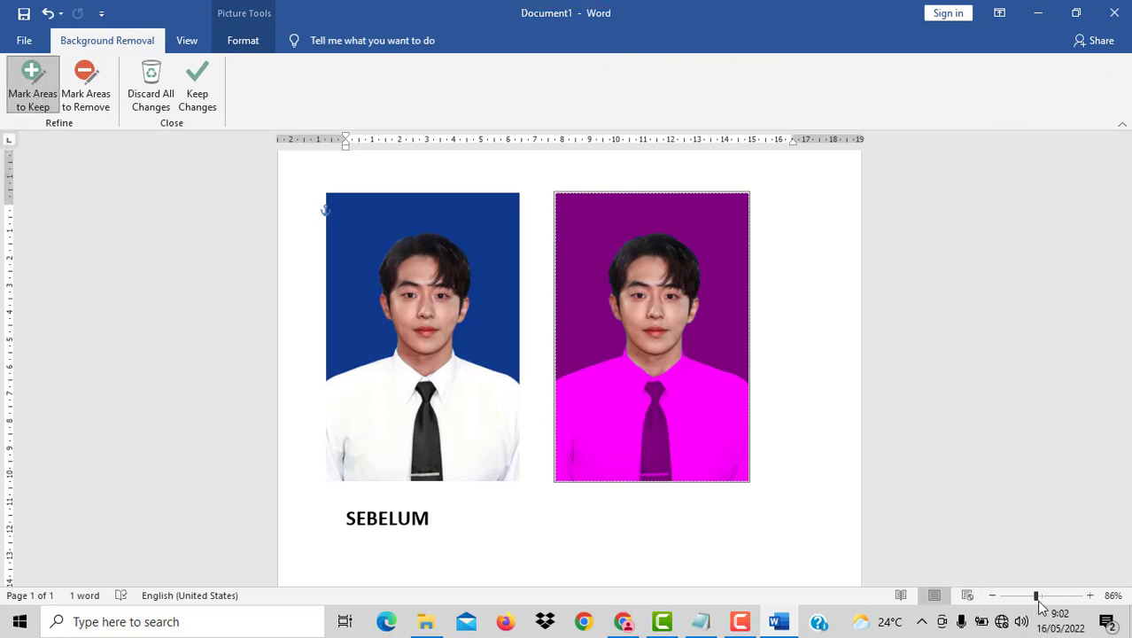
pyautogui.moveTo(1037, 596); pyautogui.dragTo(1047, 596)
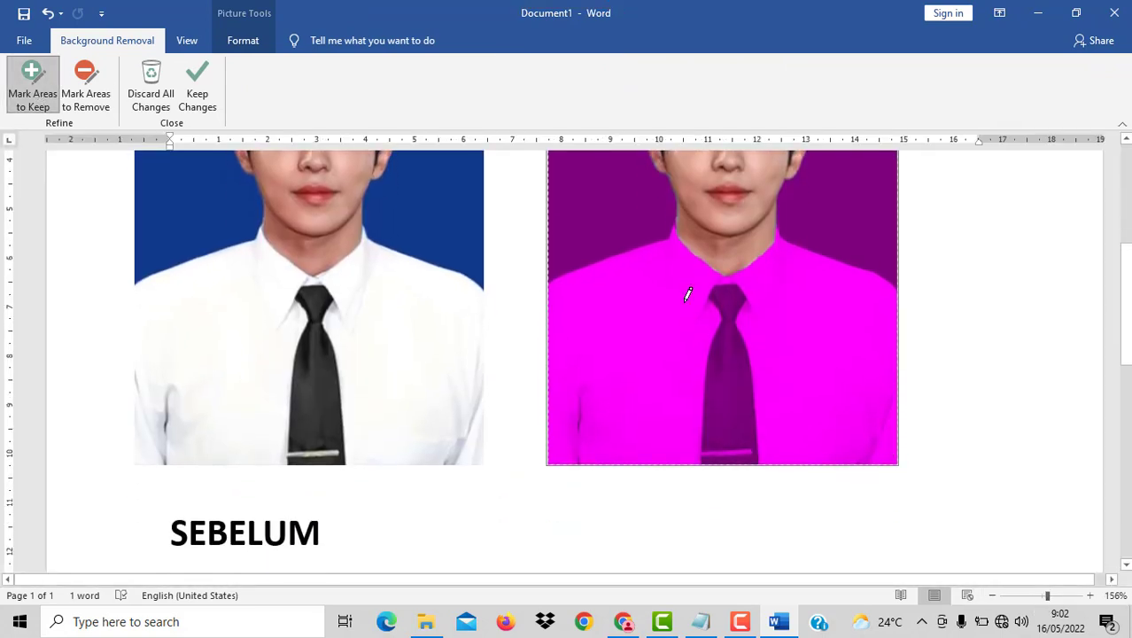
# Mark the neck, collar and white shirt as areas to keep, then keep the changes
pyautogui.click(673, 229)
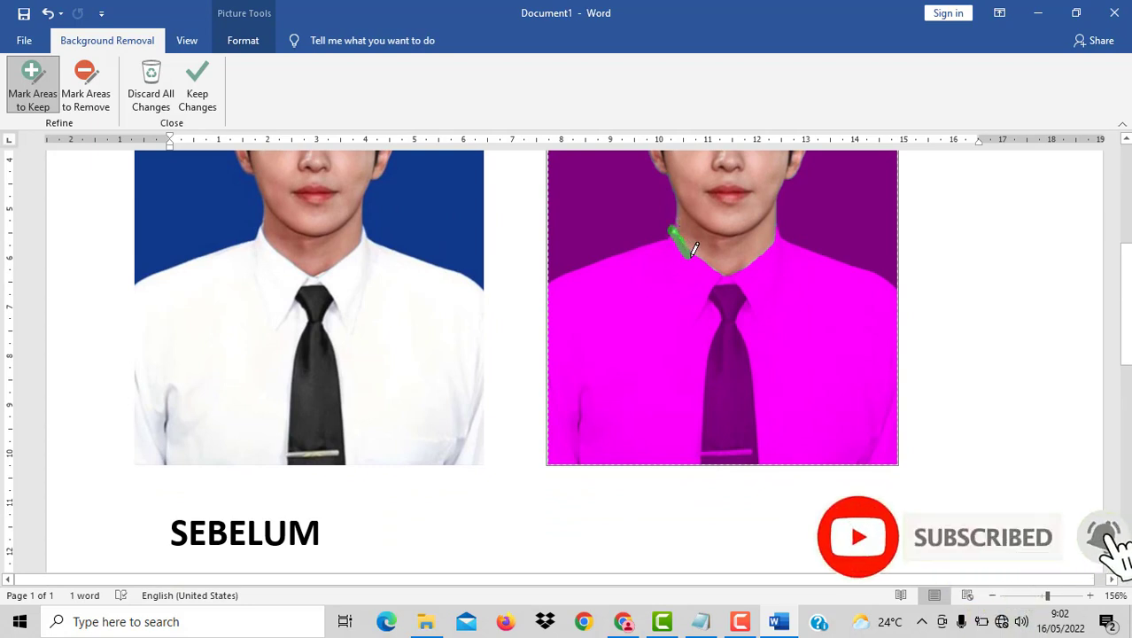
pyautogui.moveTo(672, 230); pyautogui.dragTo(719, 278)
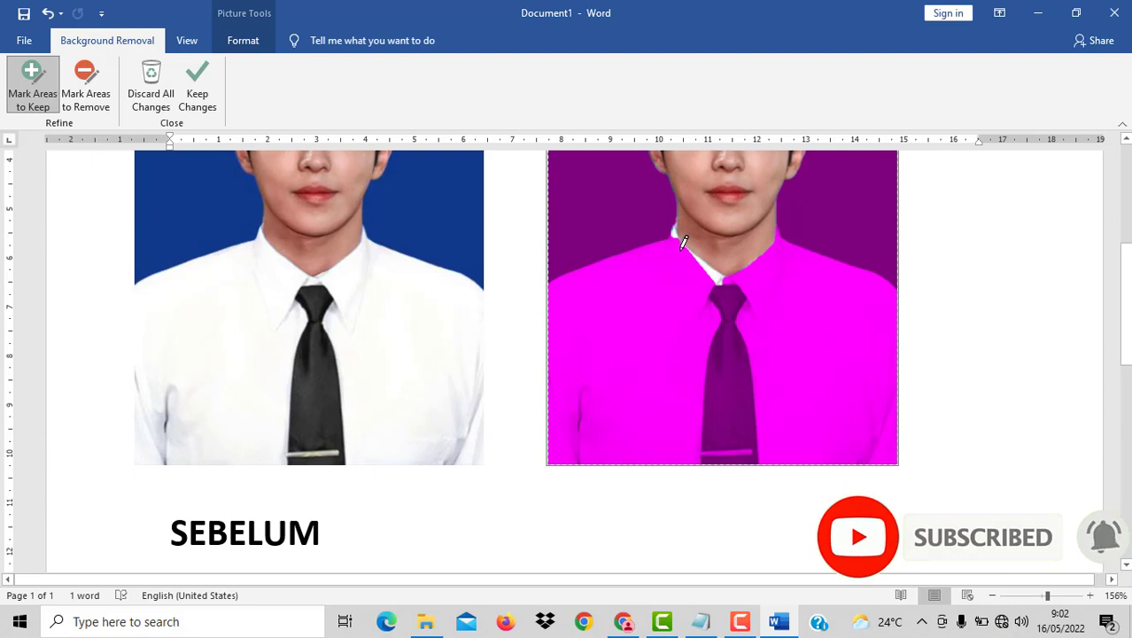
pyautogui.moveTo(671, 239)
pyautogui.mouseDown()
pyautogui.moveTo(810, 427)
pyautogui.moveTo(706, 449)
pyautogui.mouseUp()
pyautogui.moveTo(672, 255); pyautogui.dragTo(797, 464)
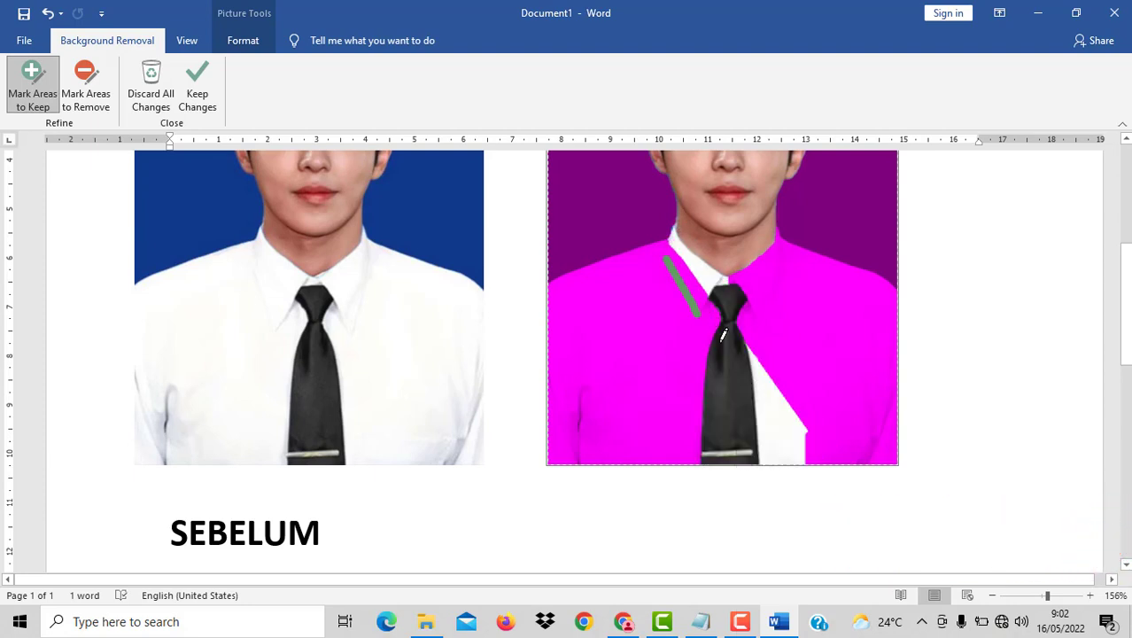
pyautogui.moveTo(673, 264); pyautogui.dragTo(718, 384)
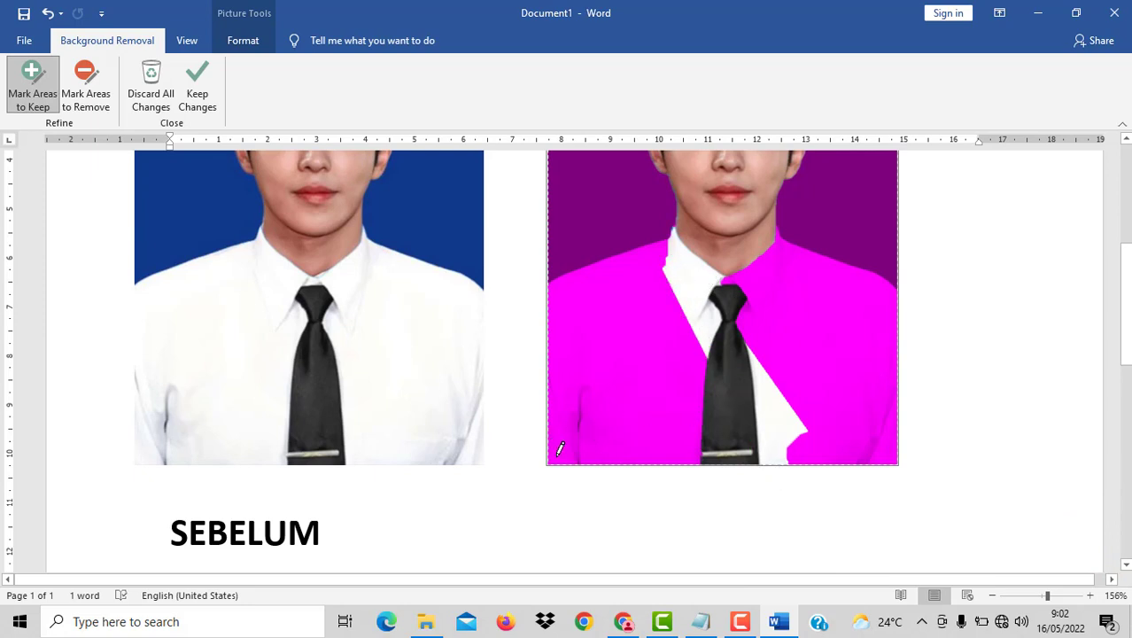
pyautogui.moveTo(559, 450); pyautogui.dragTo(728, 367)
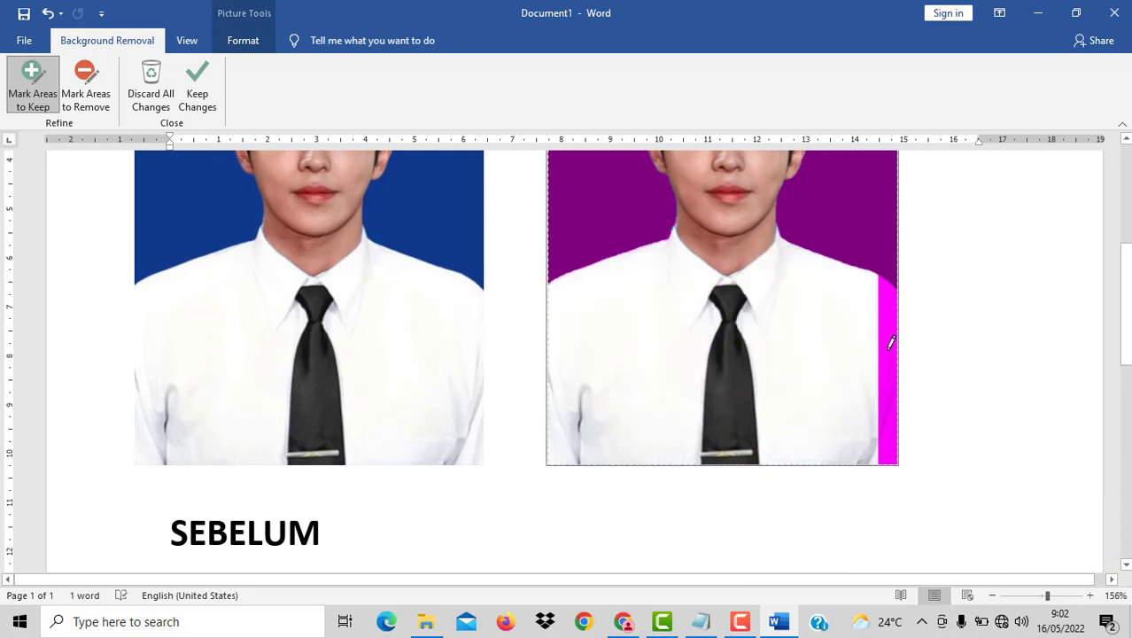
pyautogui.moveTo(889, 288); pyautogui.dragTo(895, 447)
pyautogui.scroll(3, 877, 410)
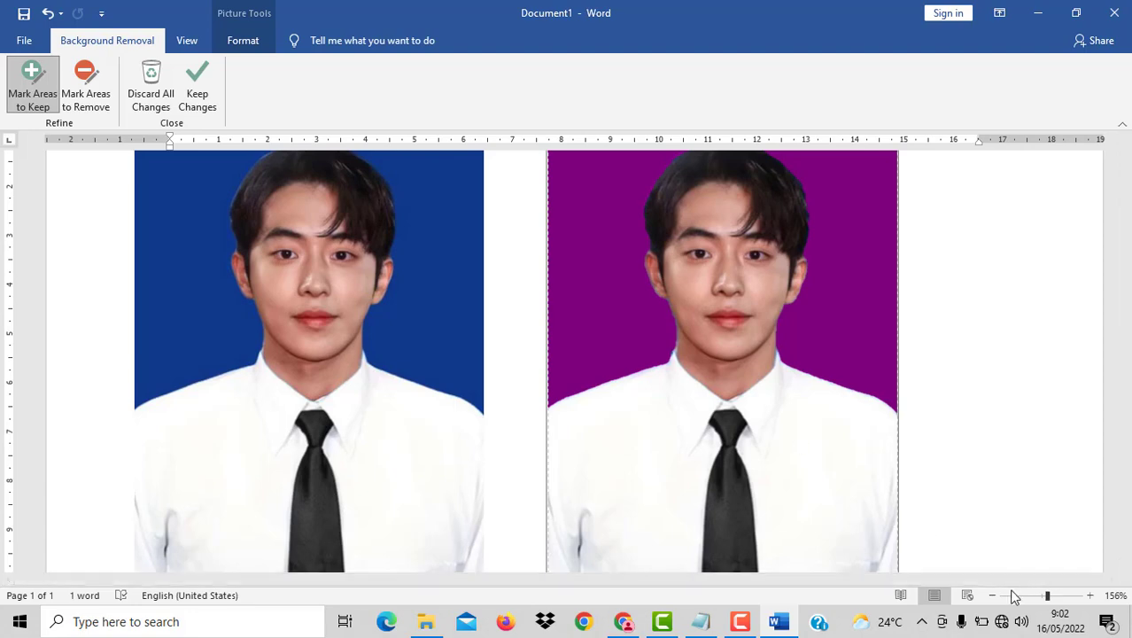
pyautogui.moveTo(1046, 603); pyautogui.dragTo(1037, 597)
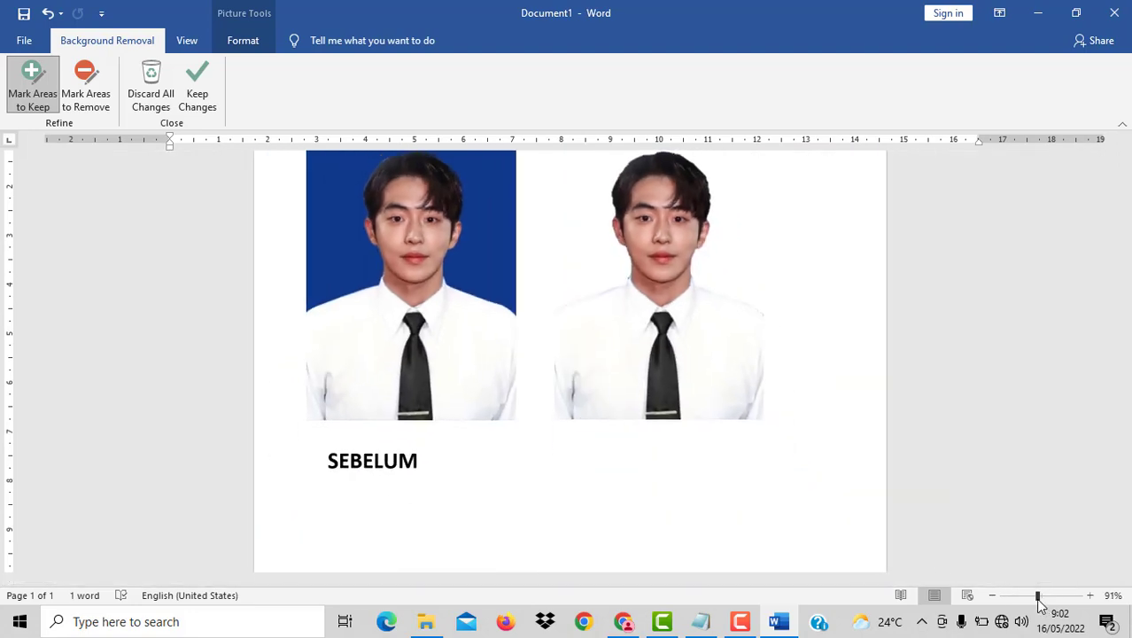
pyautogui.click(197, 88)
# Set the copied photo's wrapping to Top and Bottom so it sits beside the original
pyautogui.click(815, 319)
pyautogui.scroll(3, 815, 337)
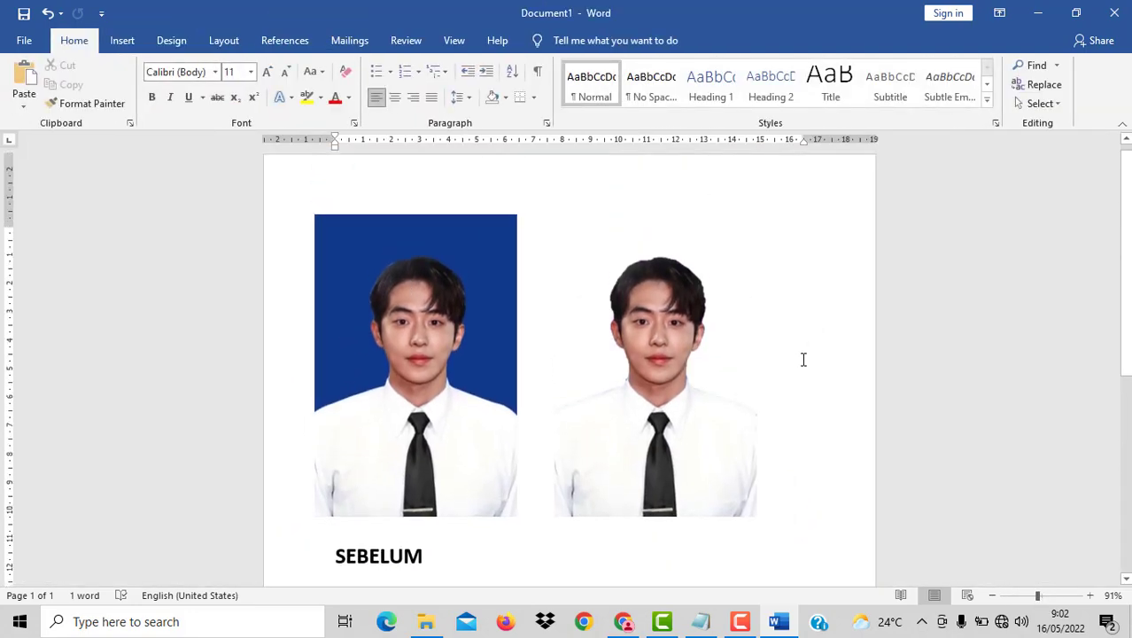
pyautogui.click(696, 373)
pyautogui.rightClick(696, 370)
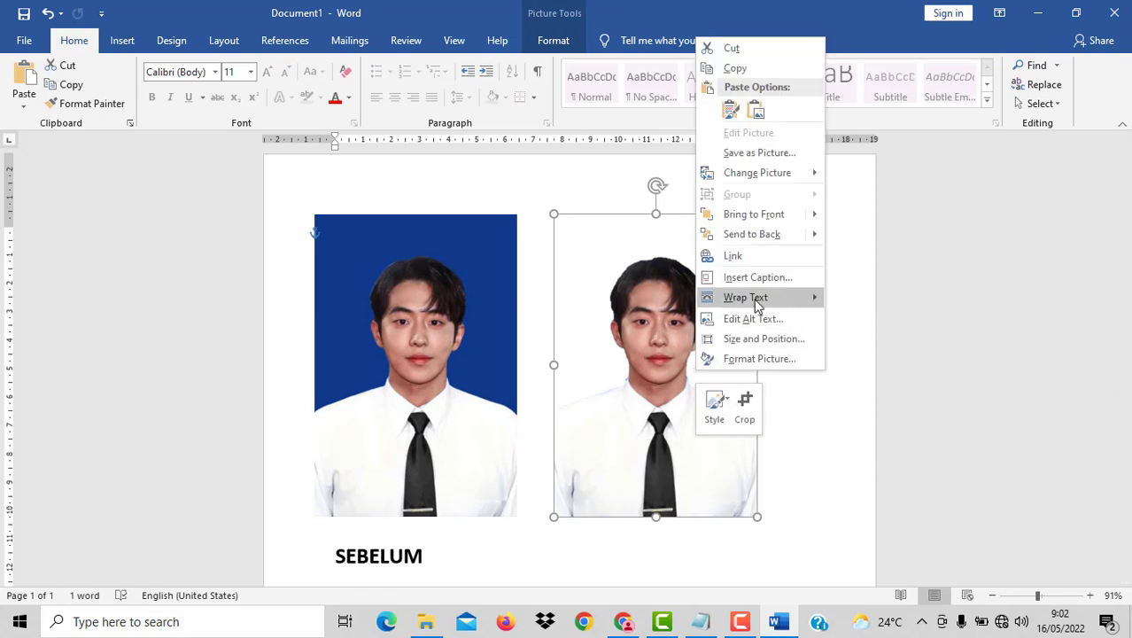
pyautogui.click(856, 301)
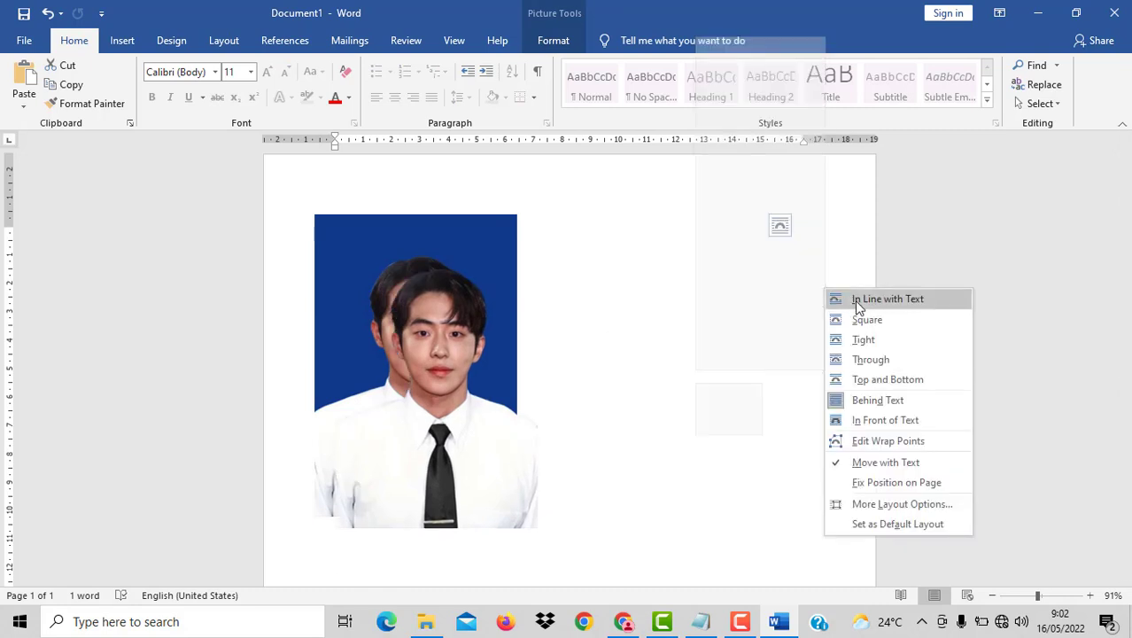
pyautogui.click(873, 379)
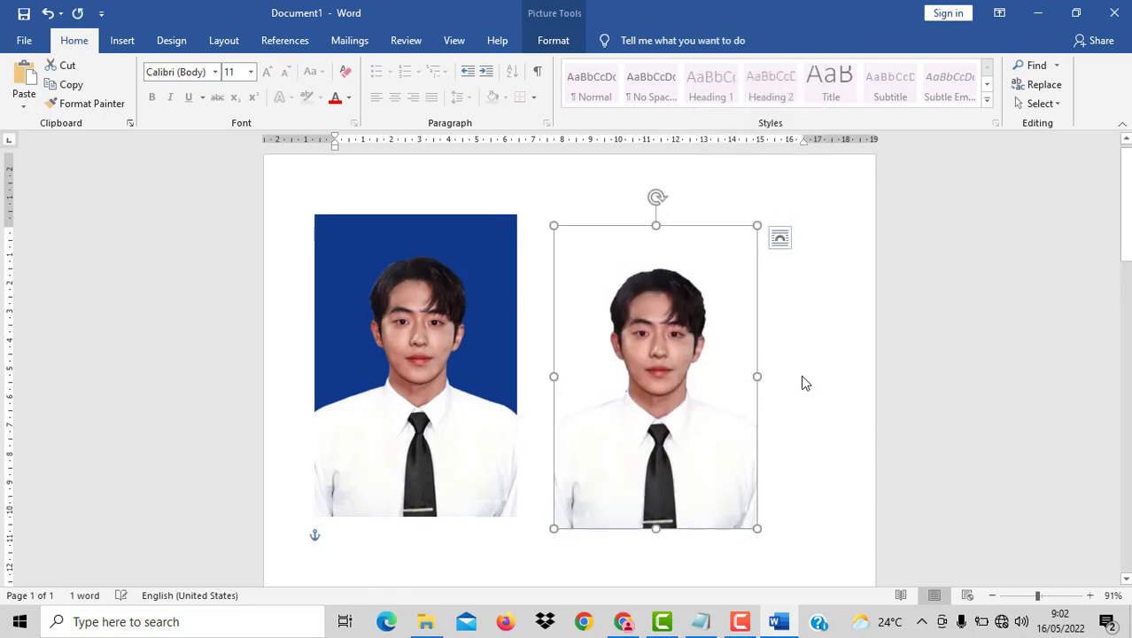
pyautogui.click(813, 376)
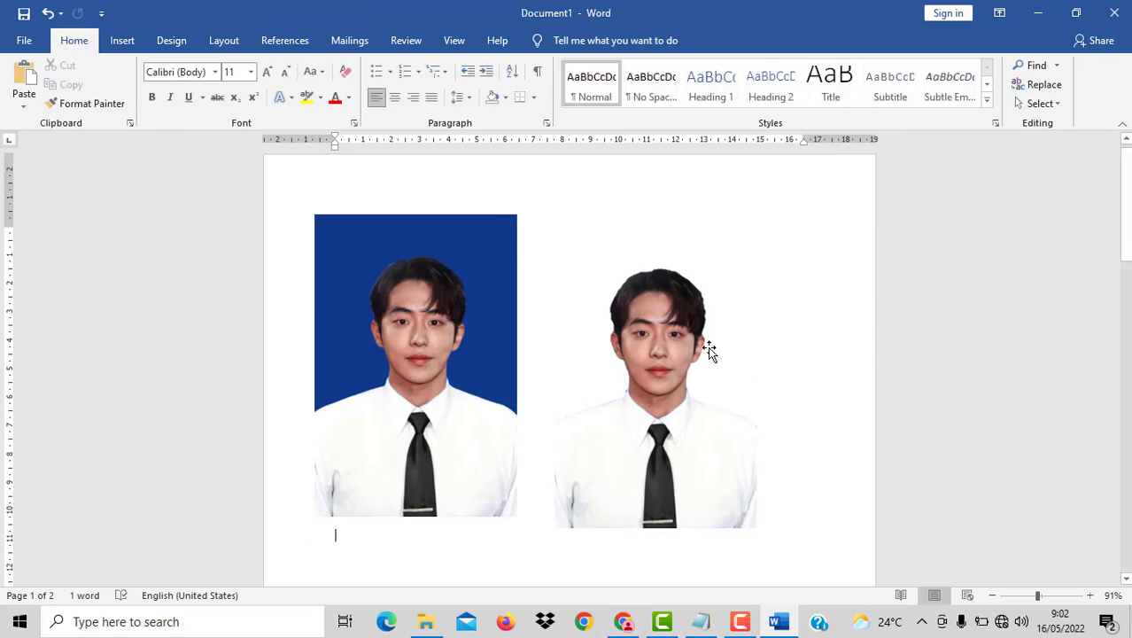
pyautogui.click(698, 368)
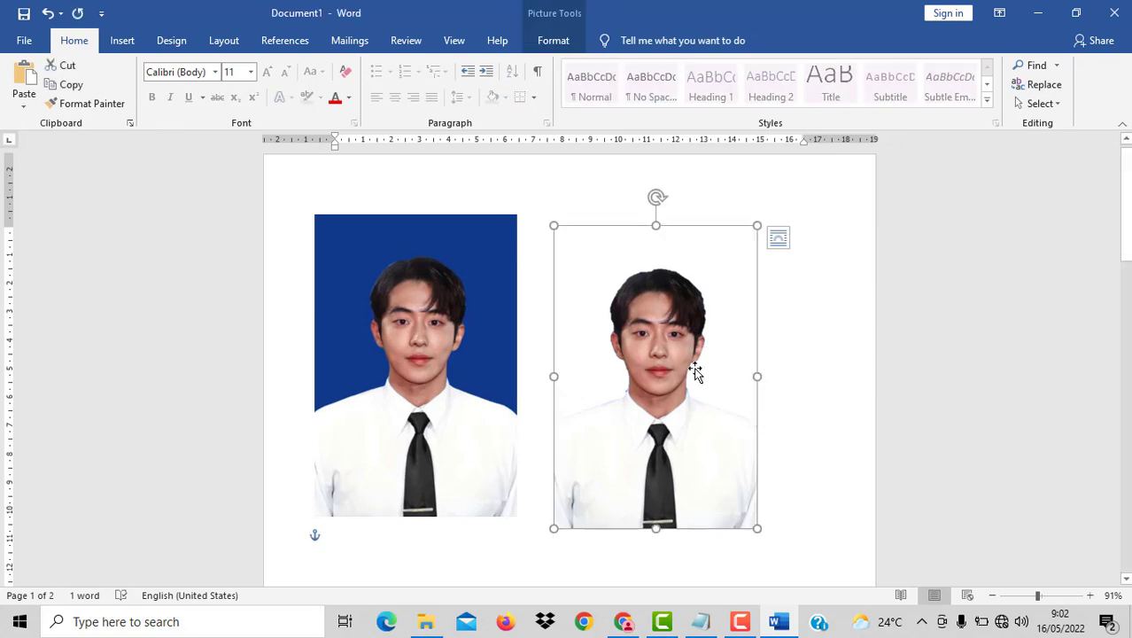
# Pick the Rectangle shape from Insert > Shapes
pyautogui.click(122, 40)
pyautogui.click(202, 67)
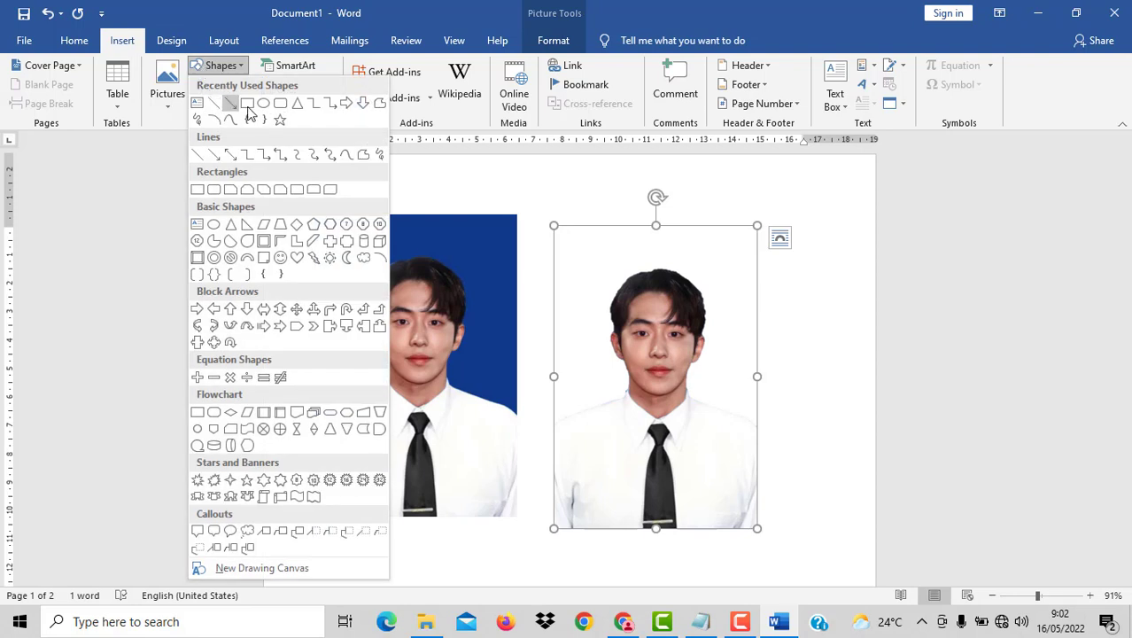
pyautogui.click(251, 106)
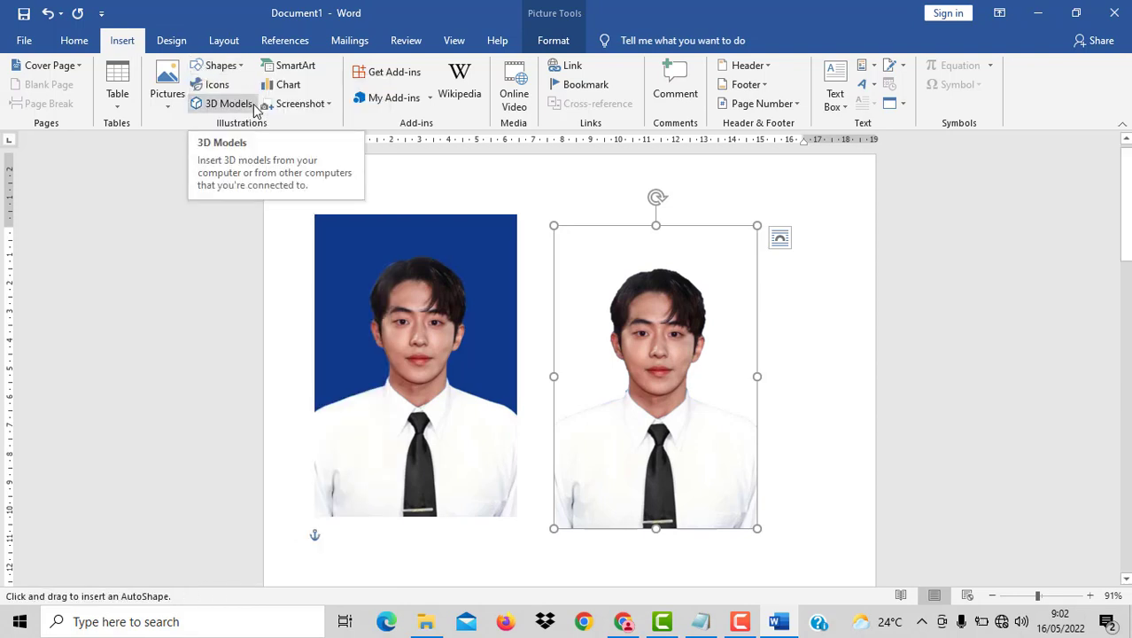
pyautogui.click(240, 69)
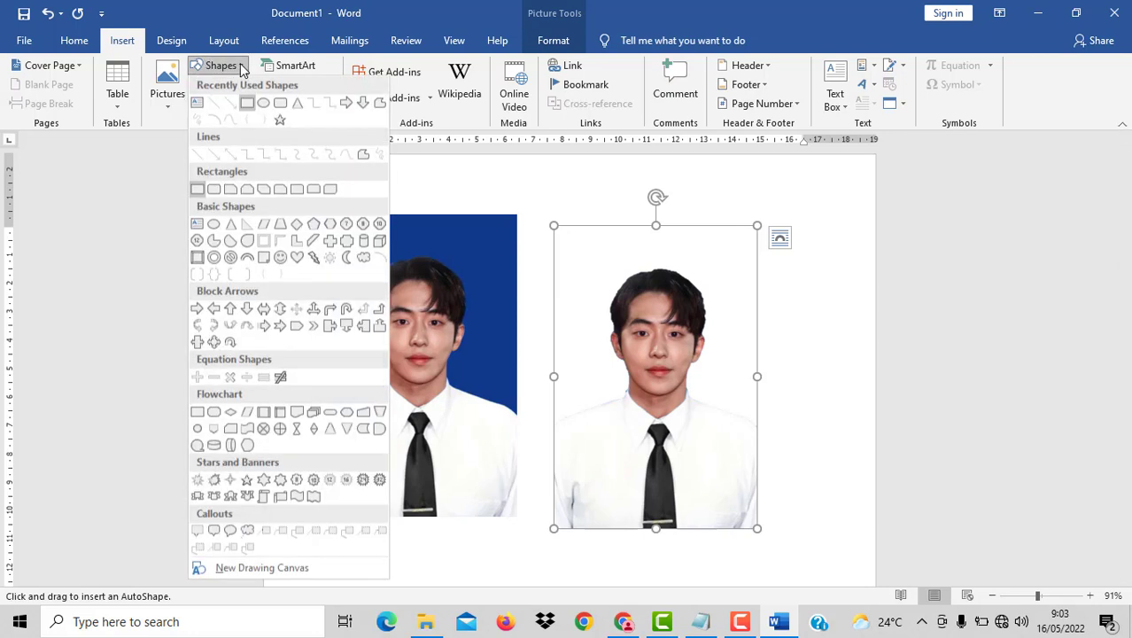
pyautogui.click(487, 217)
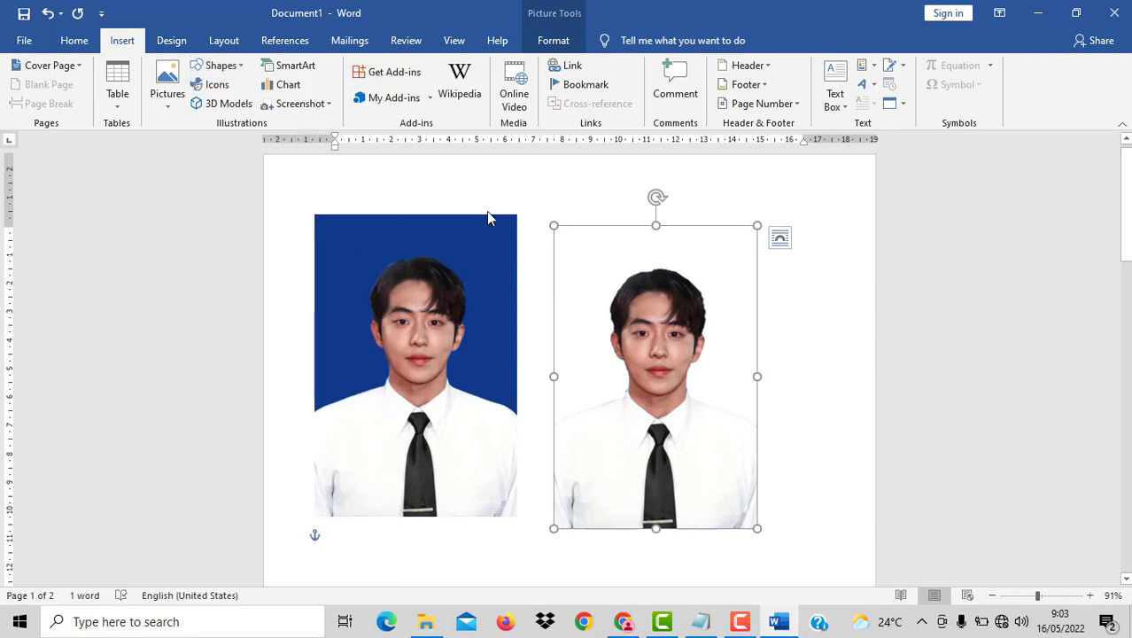
pyautogui.click(544, 217)
pyautogui.click(220, 66)
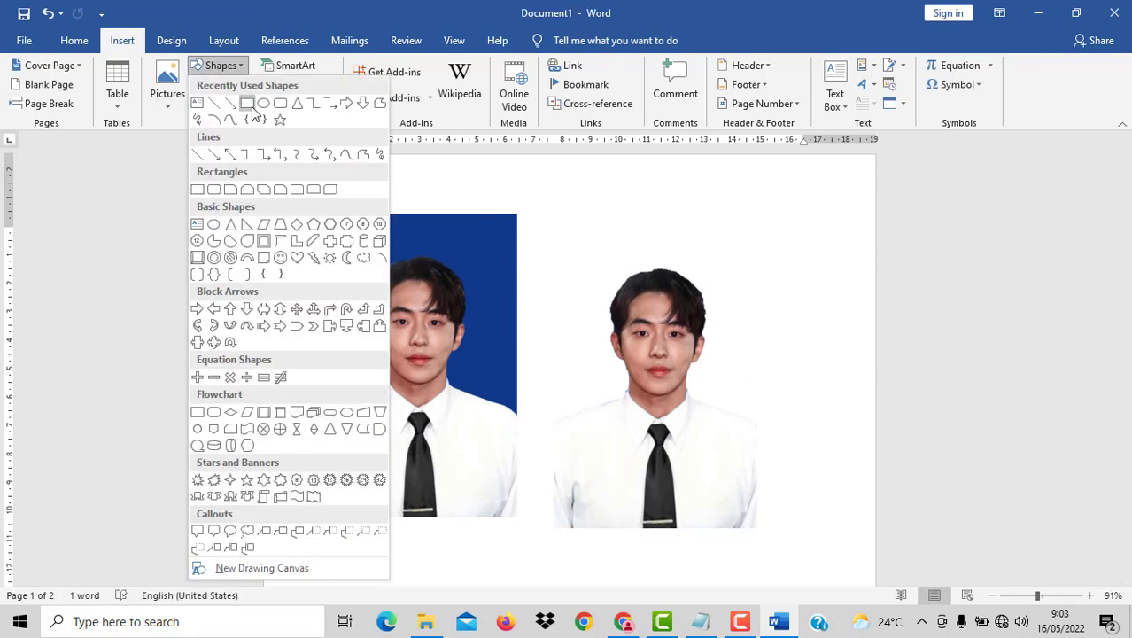
pyautogui.click(248, 104)
# Draw a rectangle over the copy, fill it red and wrap it Behind Text
pyautogui.moveTo(568, 218); pyautogui.dragTo(758, 530)
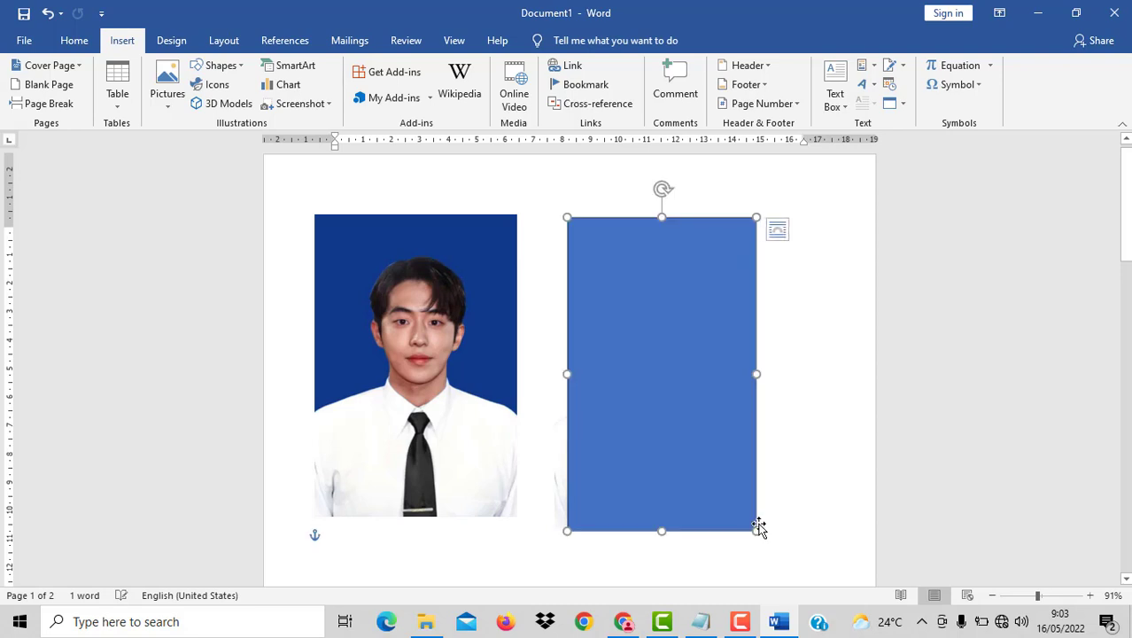
pyautogui.click(357, 67)
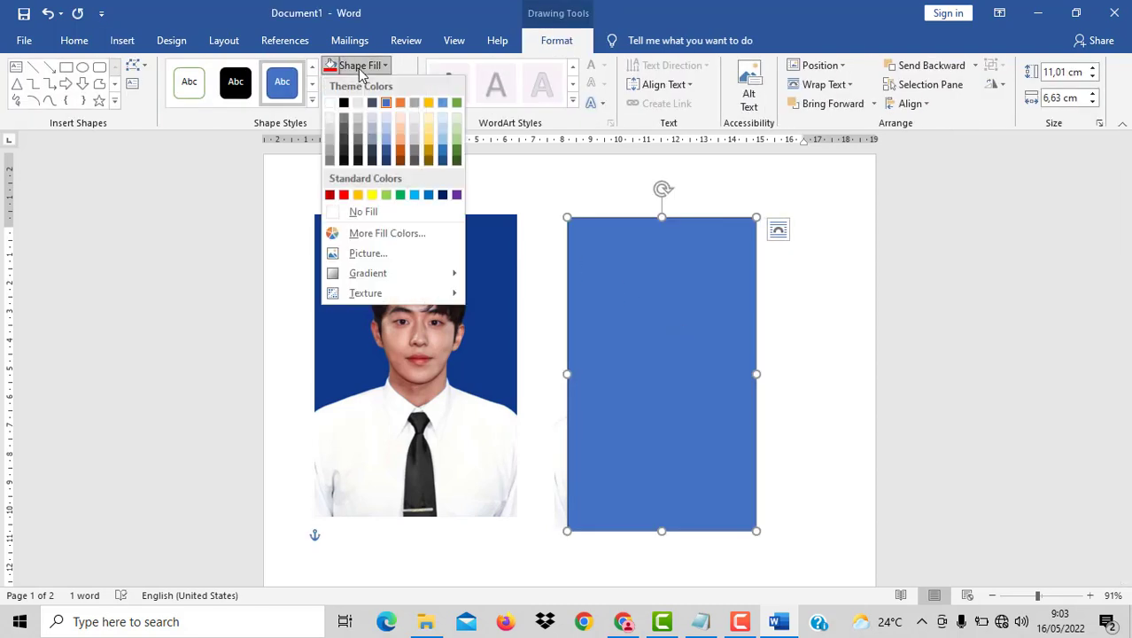
pyautogui.click(344, 195)
pyautogui.rightClick(676, 357)
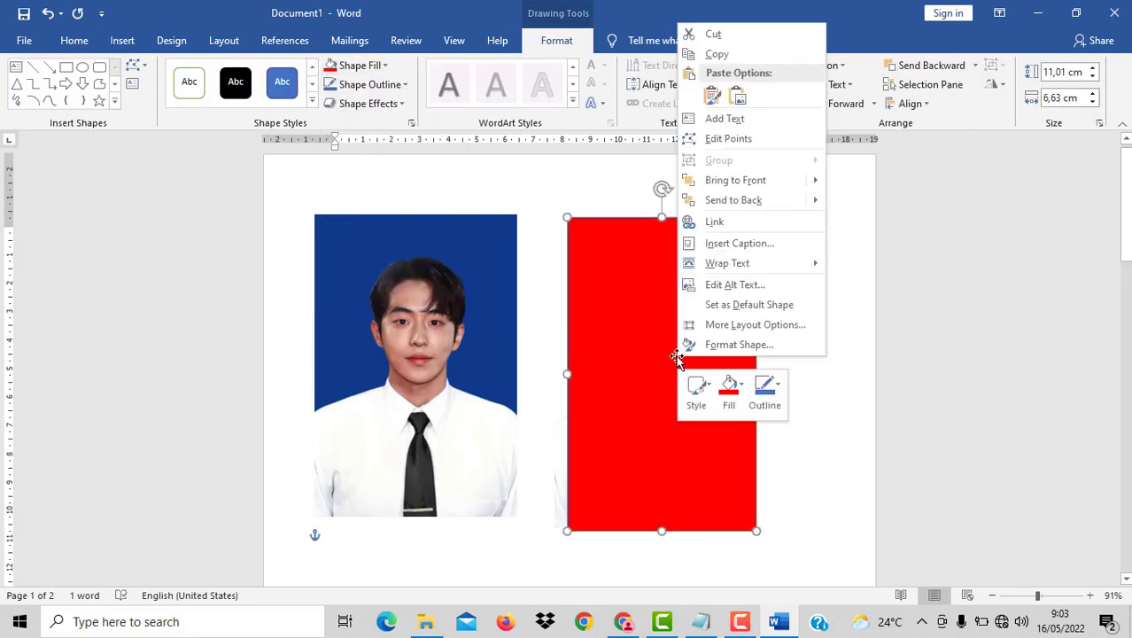
pyautogui.click(886, 366)
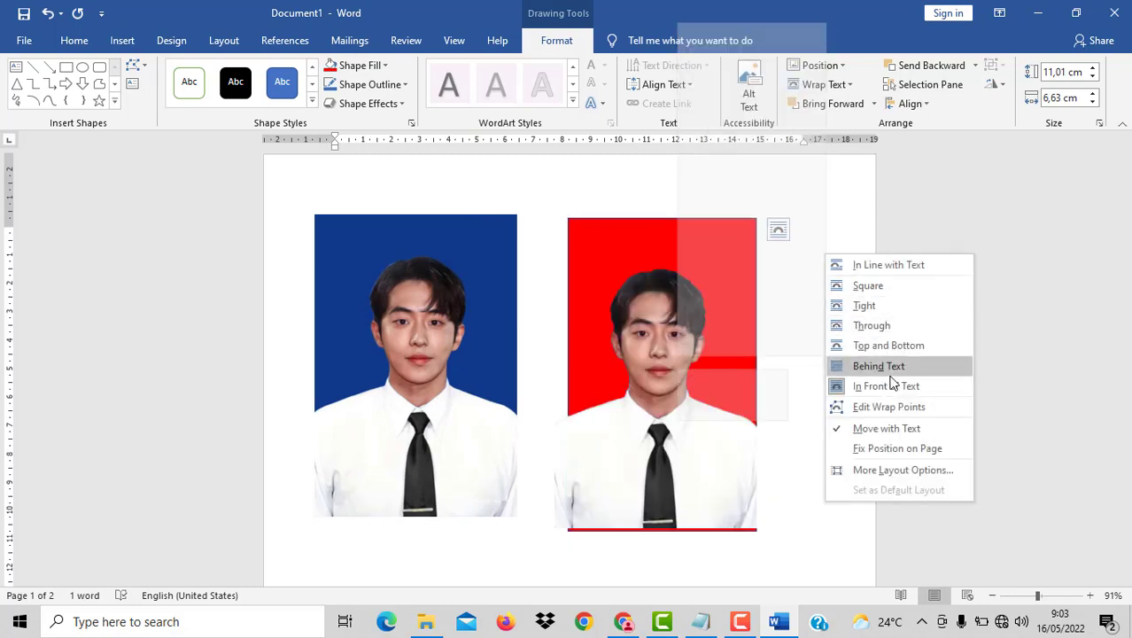
# Stretch the copied photo's bottom edge down to the red rectangle
pyautogui.click(693, 455)
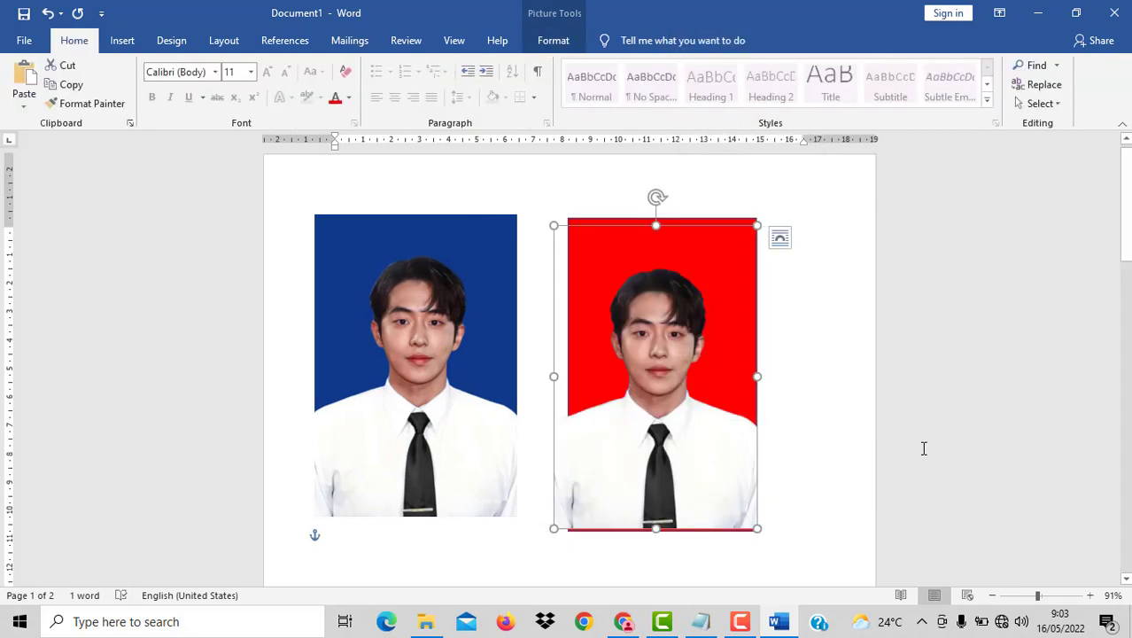
pyautogui.click(782, 480)
pyautogui.click(658, 528)
pyautogui.moveTo(659, 531); pyautogui.dragTo(668, 530)
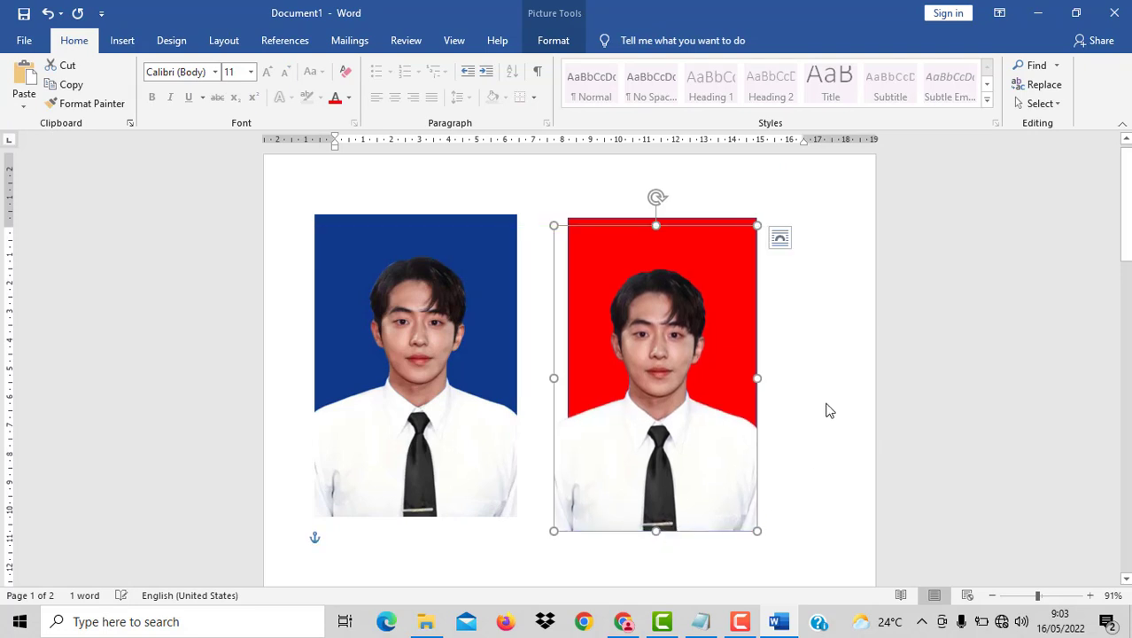
pyautogui.click(782, 352)
pyautogui.click(779, 359)
pyautogui.click(842, 379)
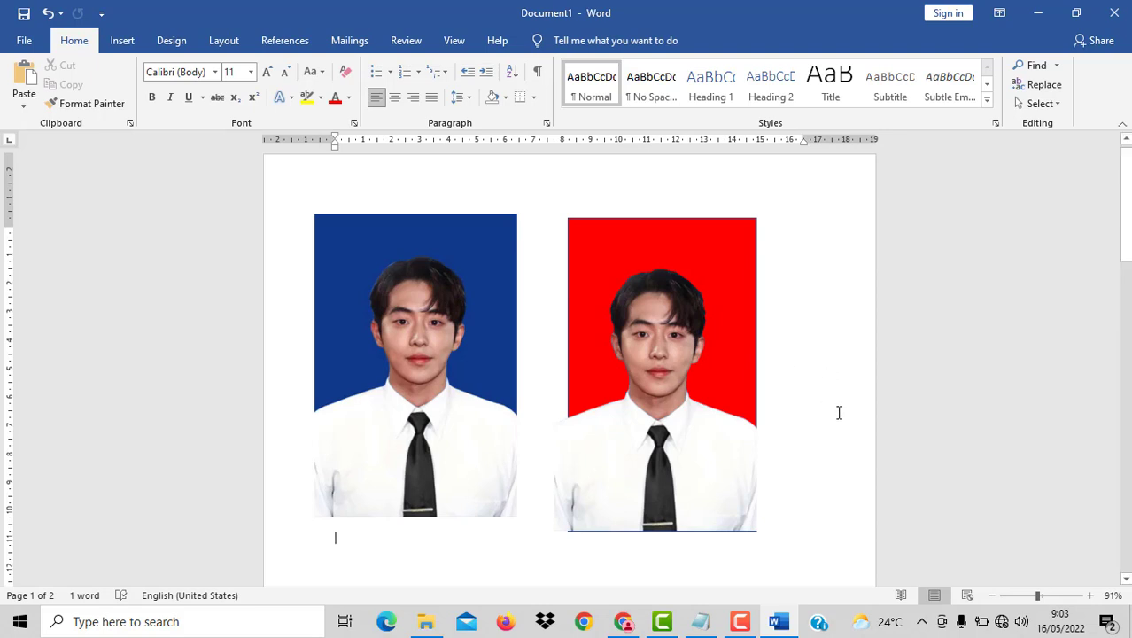
pyautogui.scroll(-2, 842, 488)
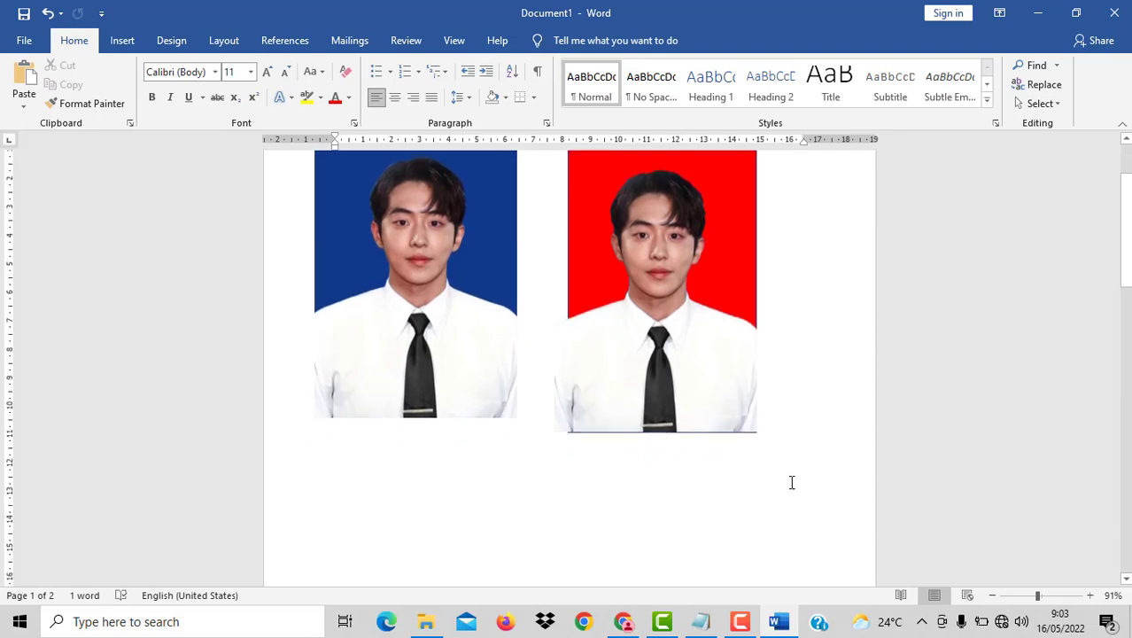
pyautogui.scroll(-1, 738, 482)
pyautogui.scroll(1, 746, 481)
pyautogui.scroll(1, 746, 481)
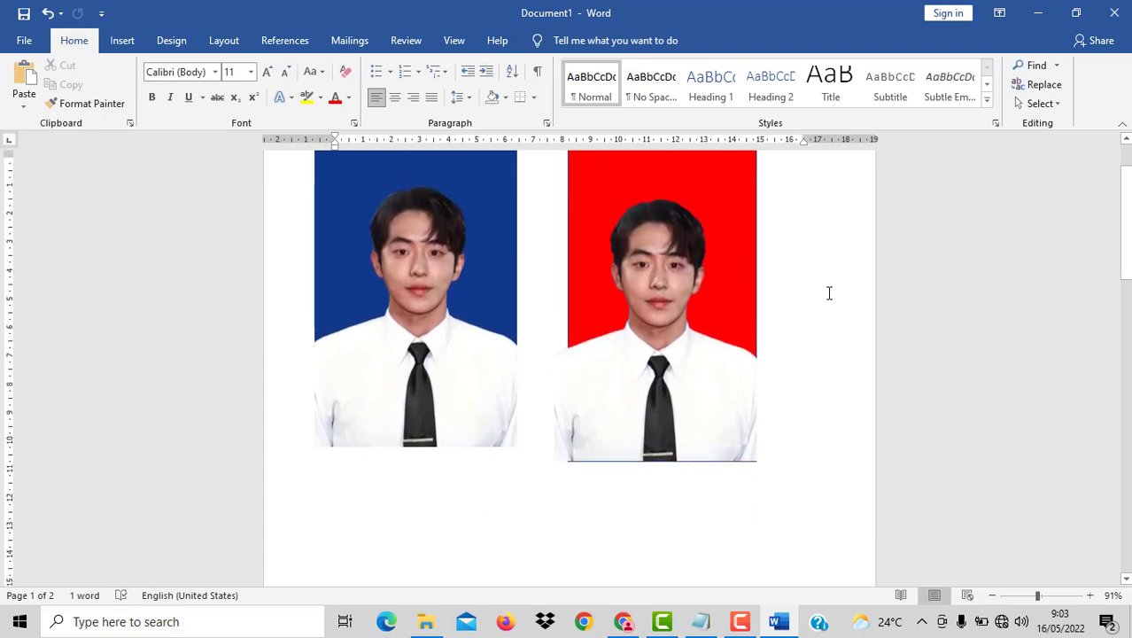
# Type 'SEKIAN DAN TERIMA KASIH' with 'SEMOGA BERMANFAAT ...' on a line below
pyautogui.write('S')
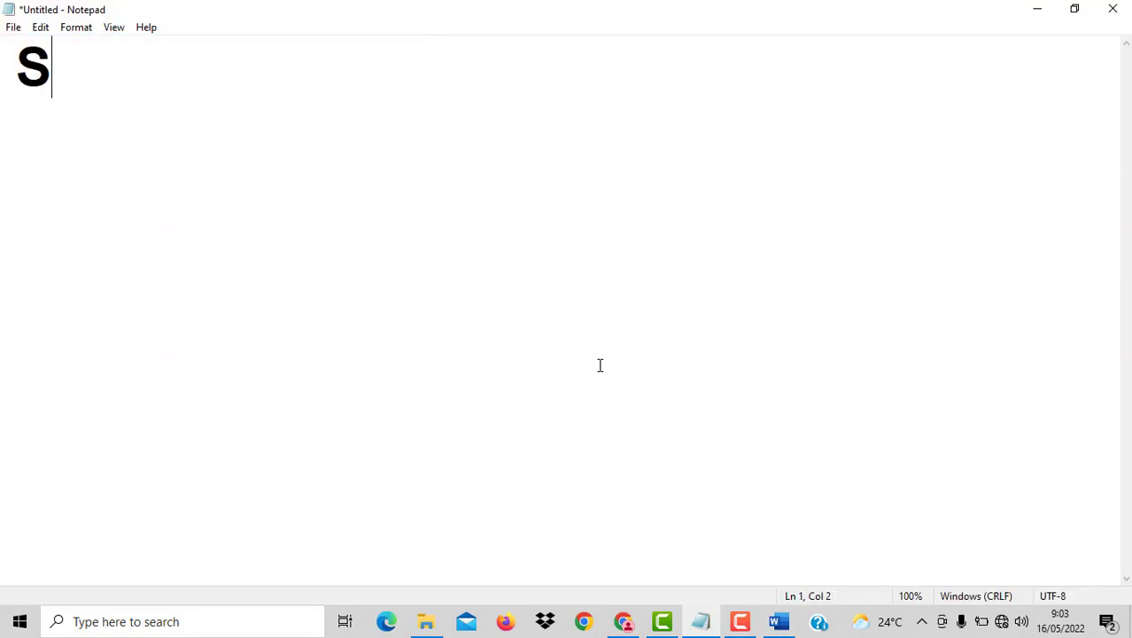
pyautogui.write('EKIAN DA')
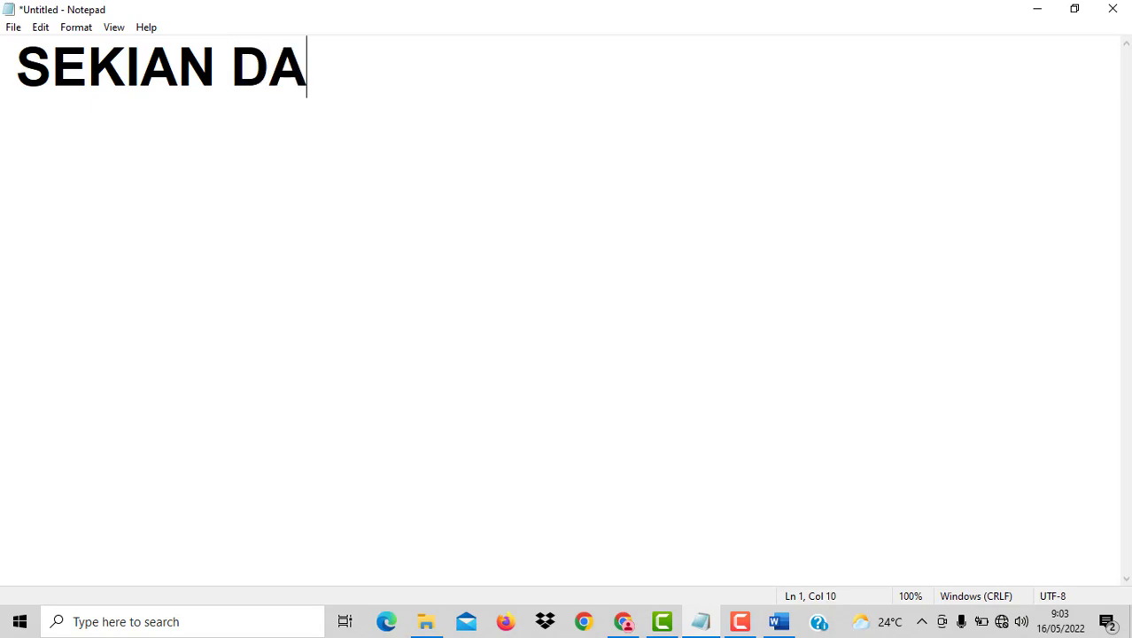
pyautogui.write('N TERIM')
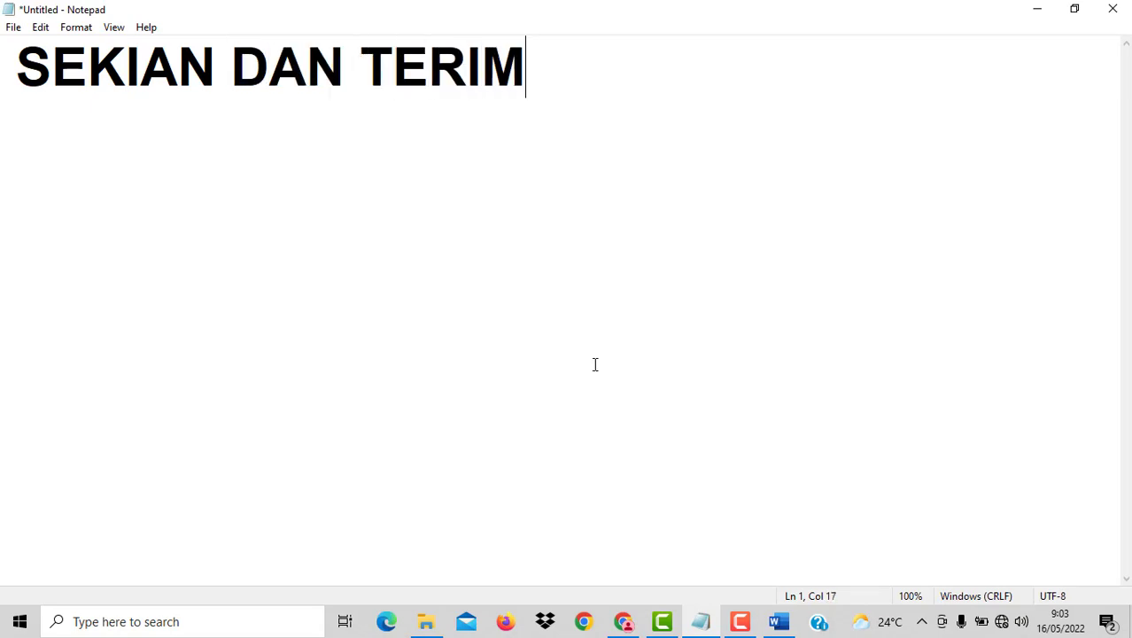
pyautogui.write('A KASIH')
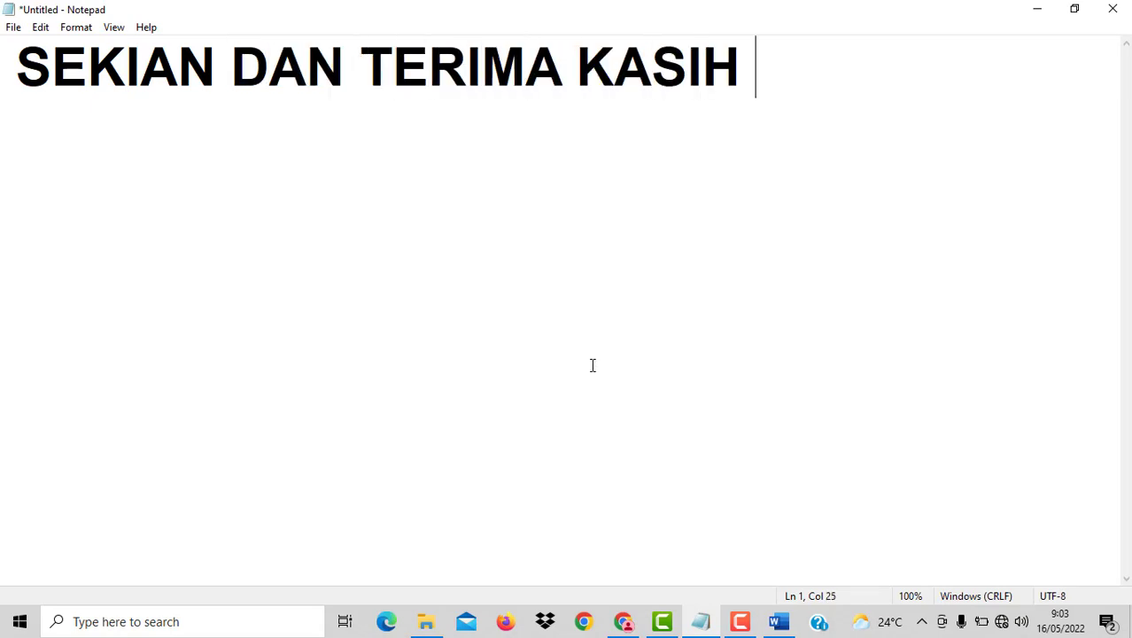
pyautogui.press('Return')
pyautogui.press('Return')
pyautogui.write('SEMOG')
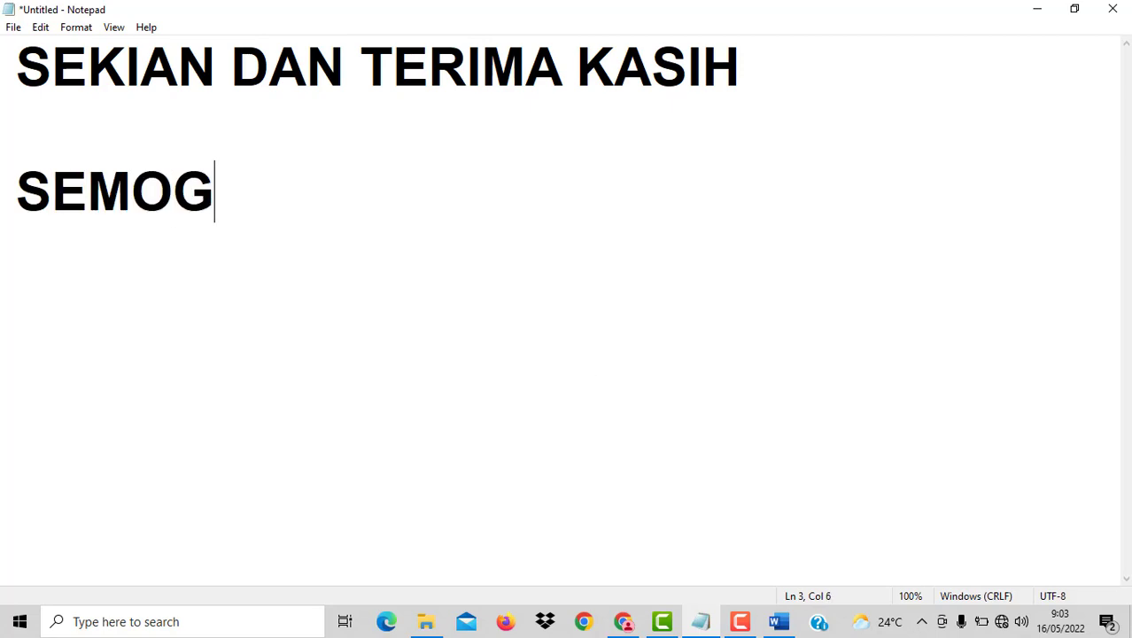
pyautogui.write('A BERMANF')
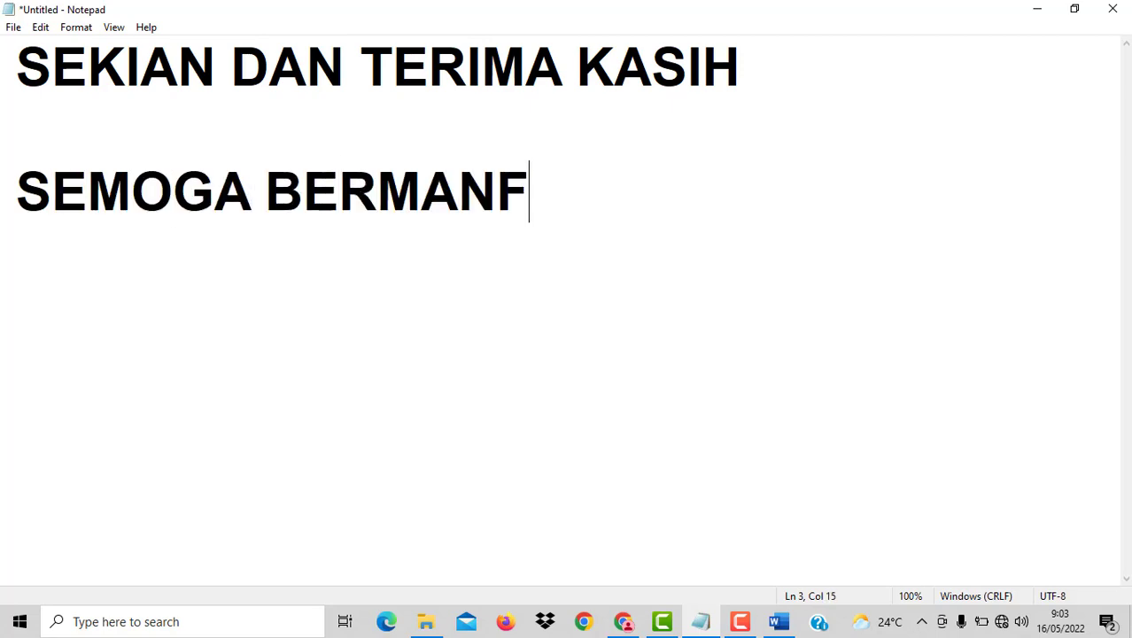